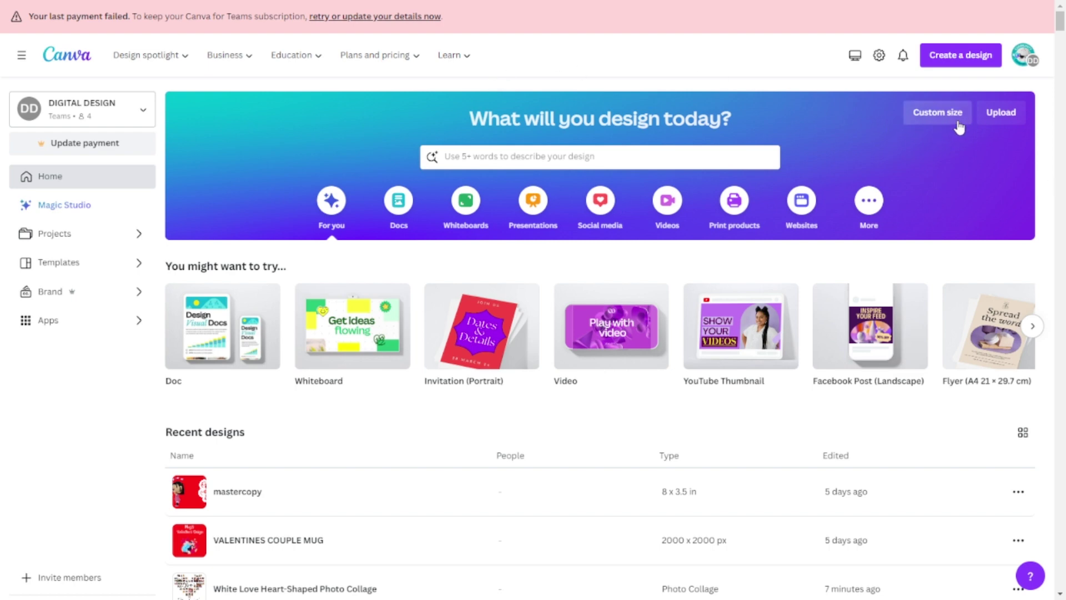
Search the templates for "heart collage".
{"action": "left_click", "coordinate": [630, 152]}
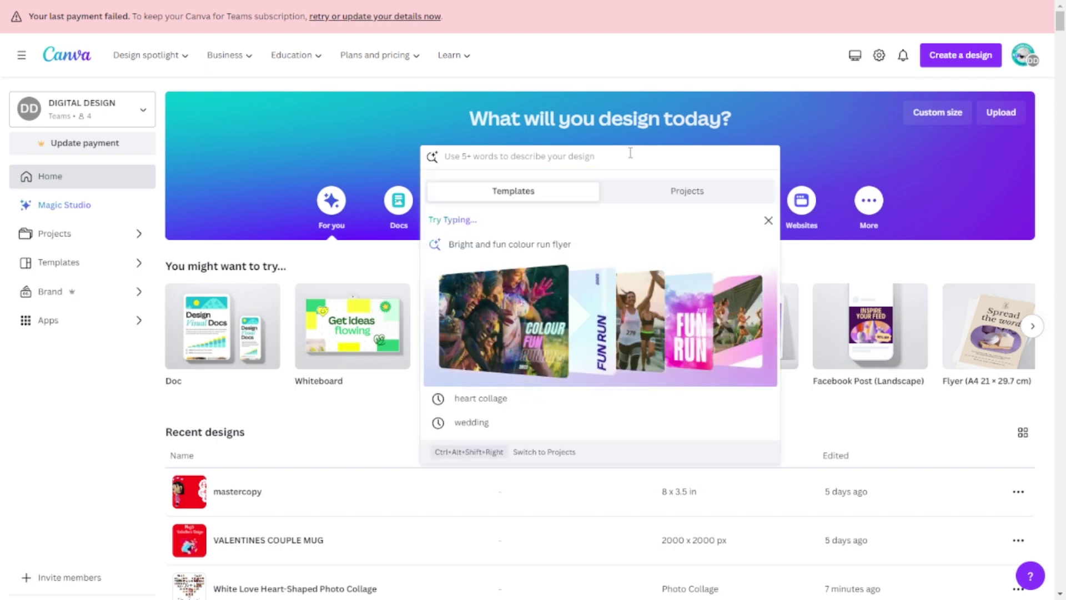
{"action": "type", "text": "Heart v"}
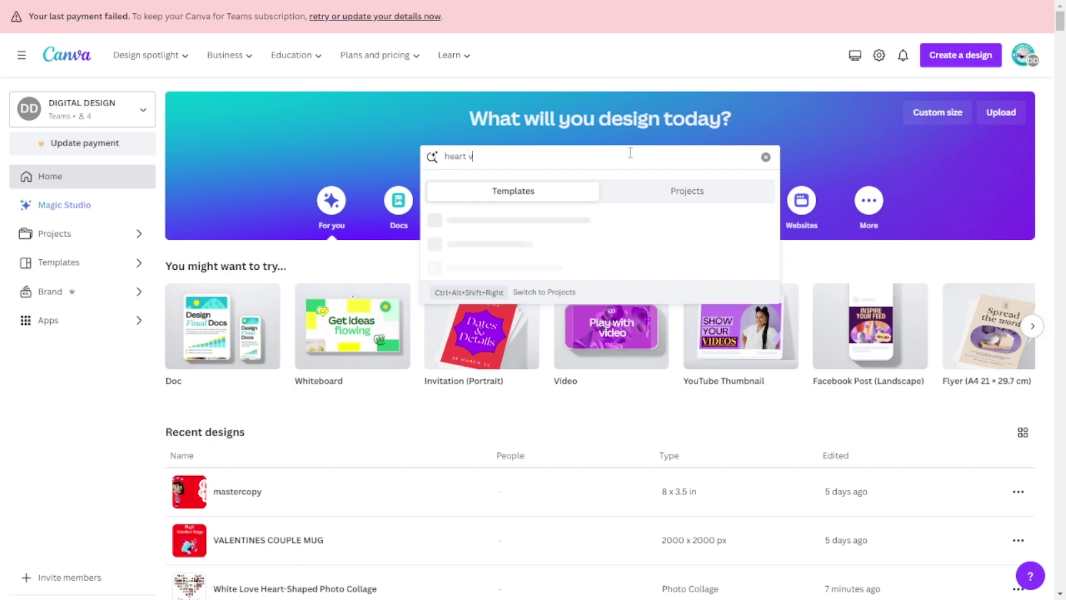
{"action": "key", "text": "BackSpace"}
{"action": "type", "text": "collage"}
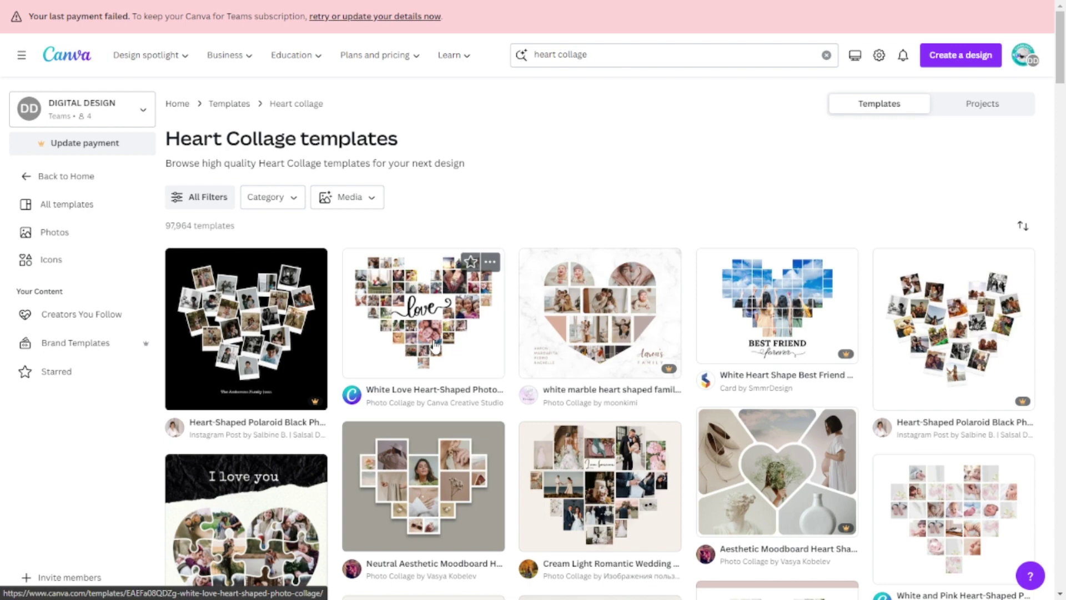
Browse the heart collage template results and compare the available free and Pro layouts.
{"action": "scroll", "coordinate": [611, 334], "scroll_direction": "down", "scroll_amount": 5}
{"action": "scroll", "coordinate": [891, 355], "scroll_direction": "up", "scroll_amount": 5}
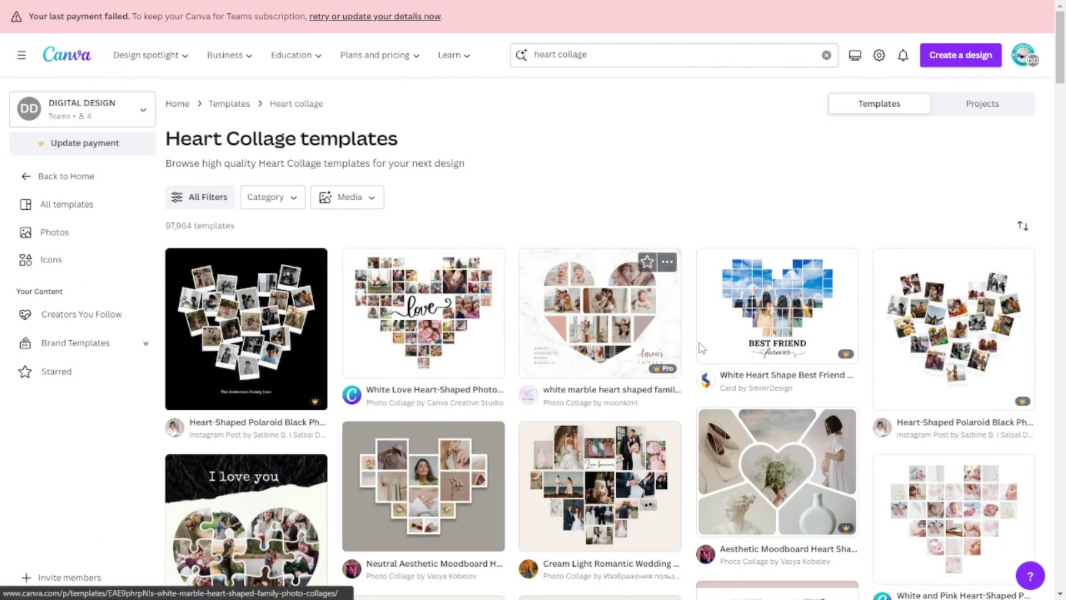
{"action": "mouse_move", "coordinate": [853, 355]}
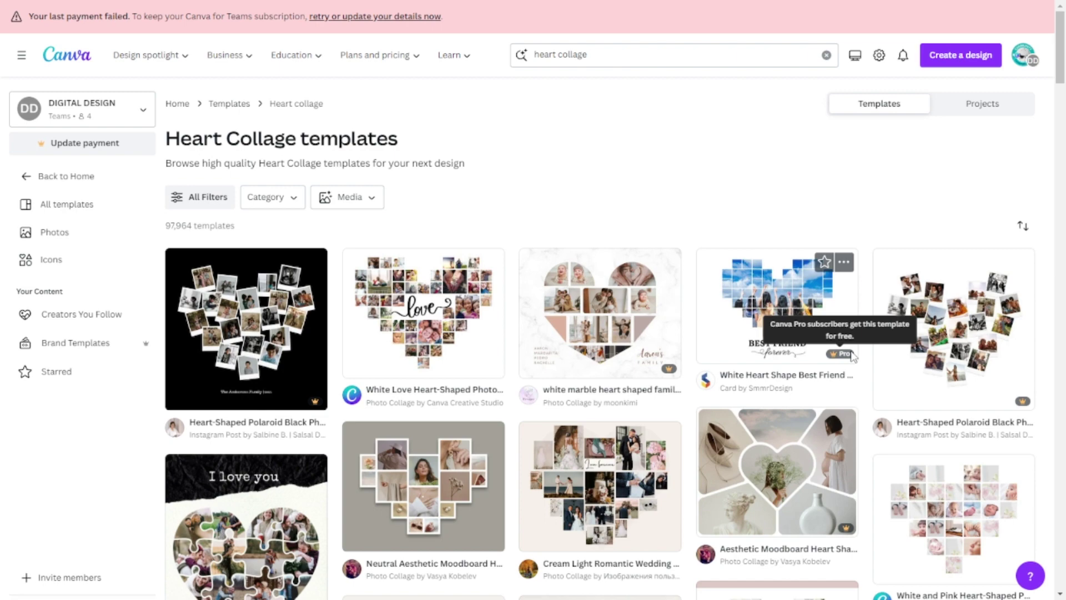
{"action": "scroll", "coordinate": [853, 355], "scroll_direction": "down", "scroll_amount": 6}
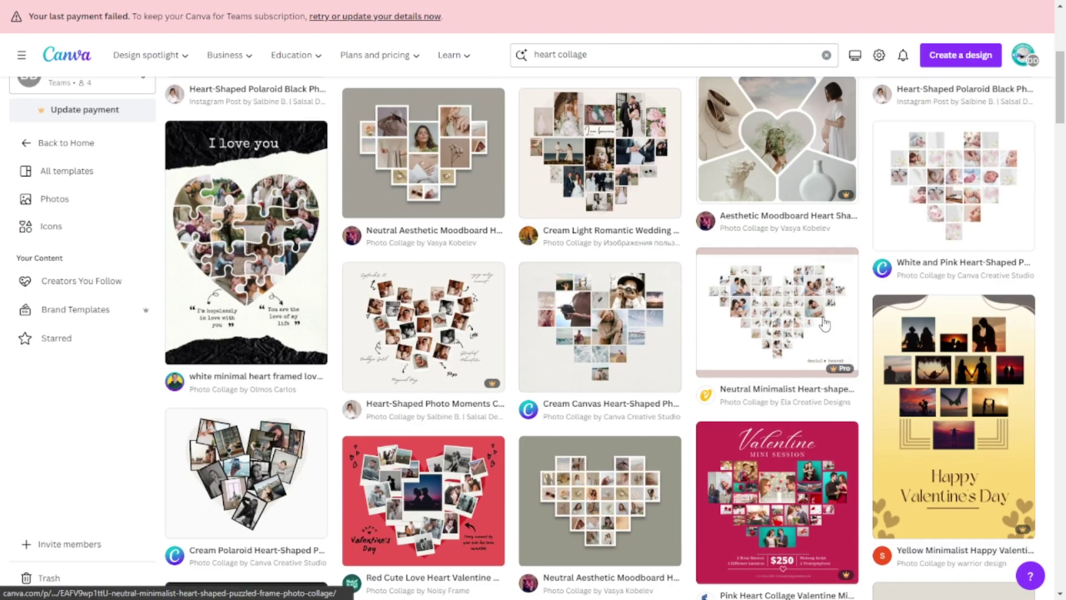
{"action": "mouse_move", "coordinate": [825, 343]}
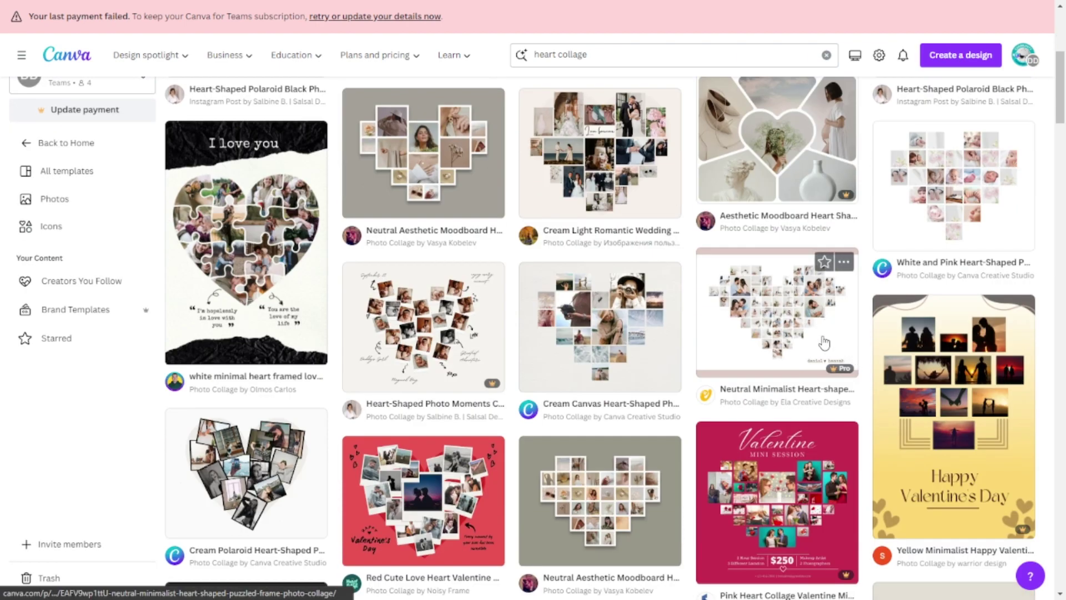
{"action": "scroll", "coordinate": [825, 343], "scroll_direction": "down", "scroll_amount": 1}
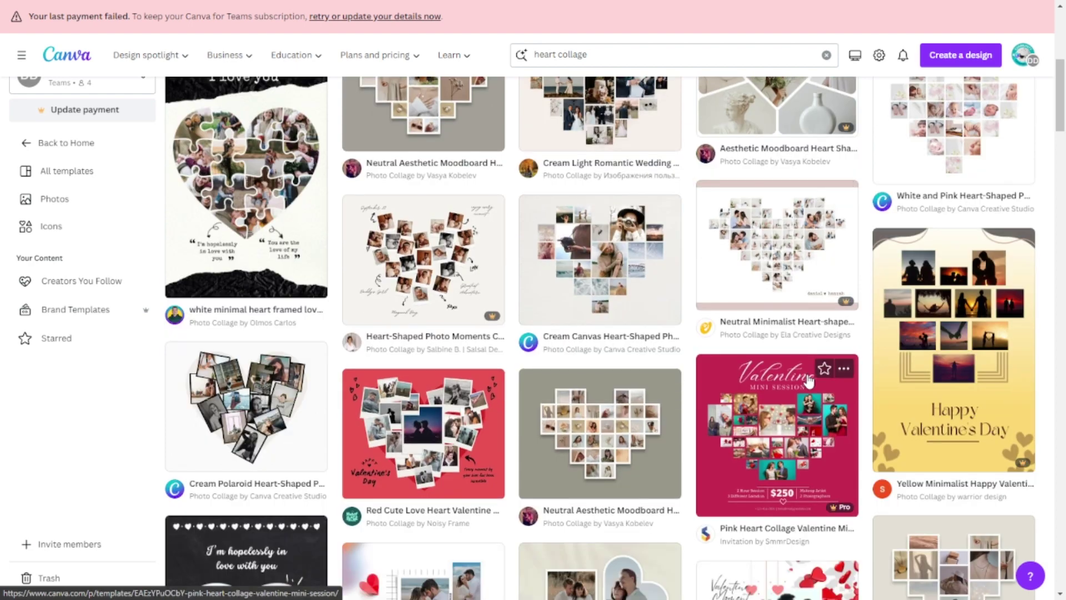
{"action": "scroll", "coordinate": [809, 381], "scroll_direction": "up", "scroll_amount": 2}
{"action": "mouse_move", "coordinate": [434, 242]}
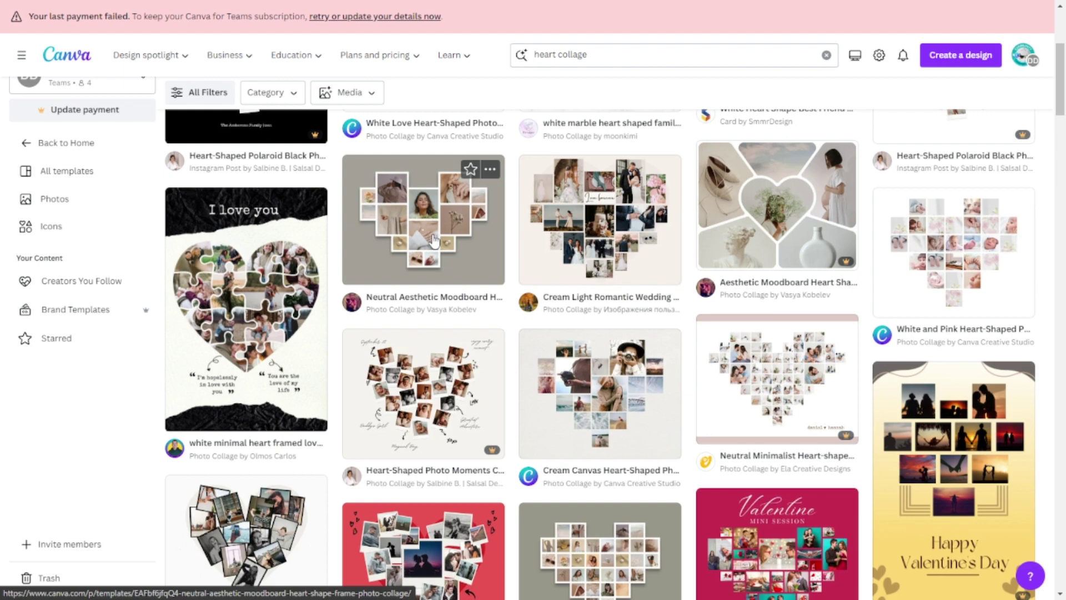
{"action": "scroll", "coordinate": [433, 240], "scroll_direction": "up", "scroll_amount": 5}
{"action": "scroll", "coordinate": [491, 411], "scroll_direction": "down", "scroll_amount": 1}
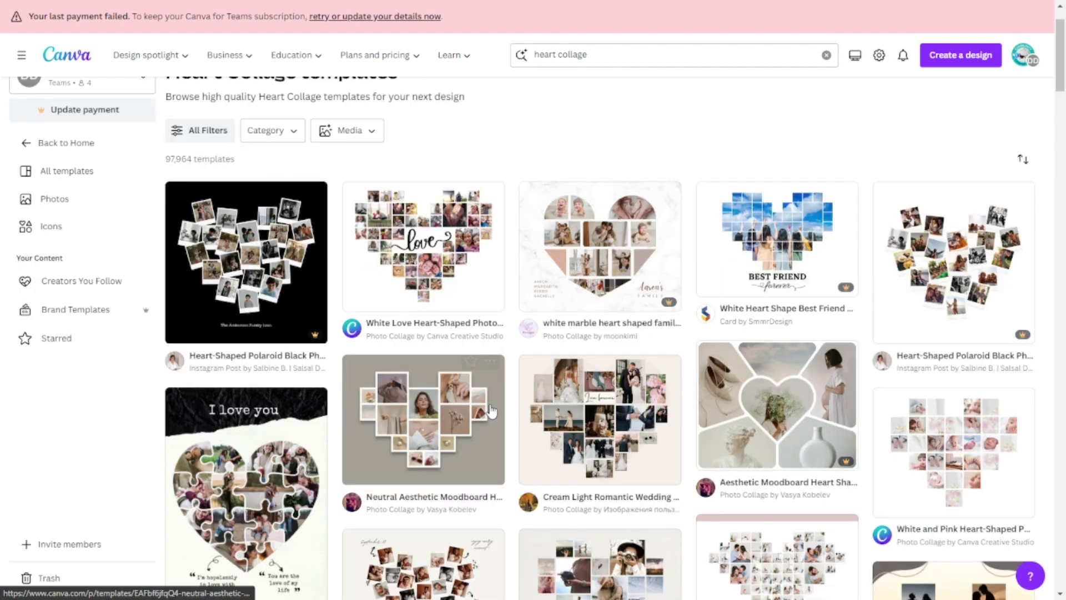
{"action": "scroll", "coordinate": [483, 412], "scroll_direction": "down", "scroll_amount": 7}
{"action": "scroll", "coordinate": [462, 414], "scroll_direction": "up", "scroll_amount": 2}
{"action": "scroll", "coordinate": [256, 282], "scroll_direction": "down", "scroll_amount": 8}
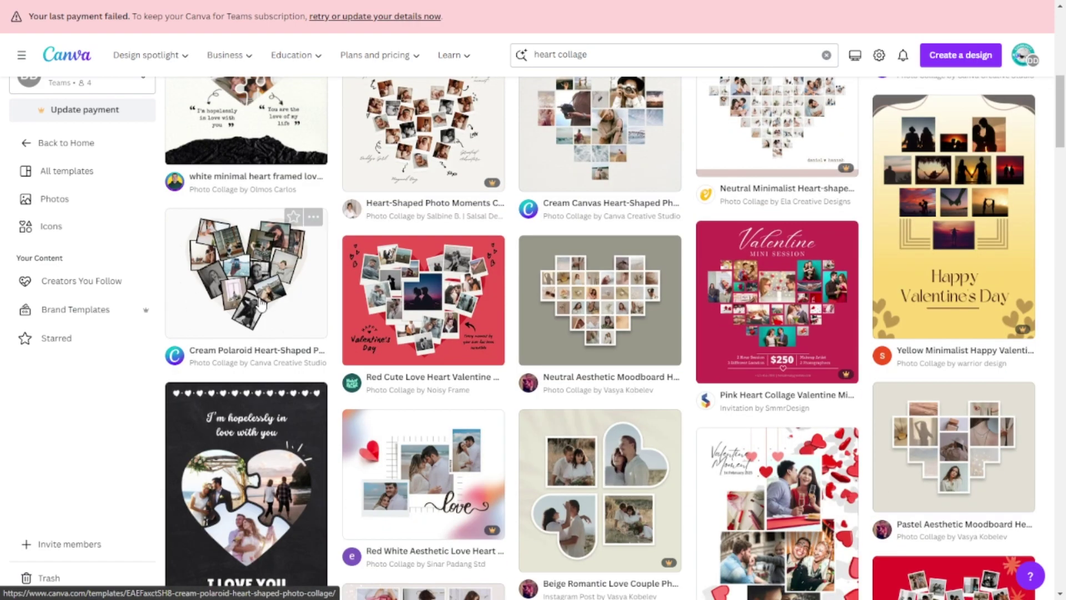
{"action": "scroll", "coordinate": [261, 304], "scroll_direction": "down", "scroll_amount": 3}
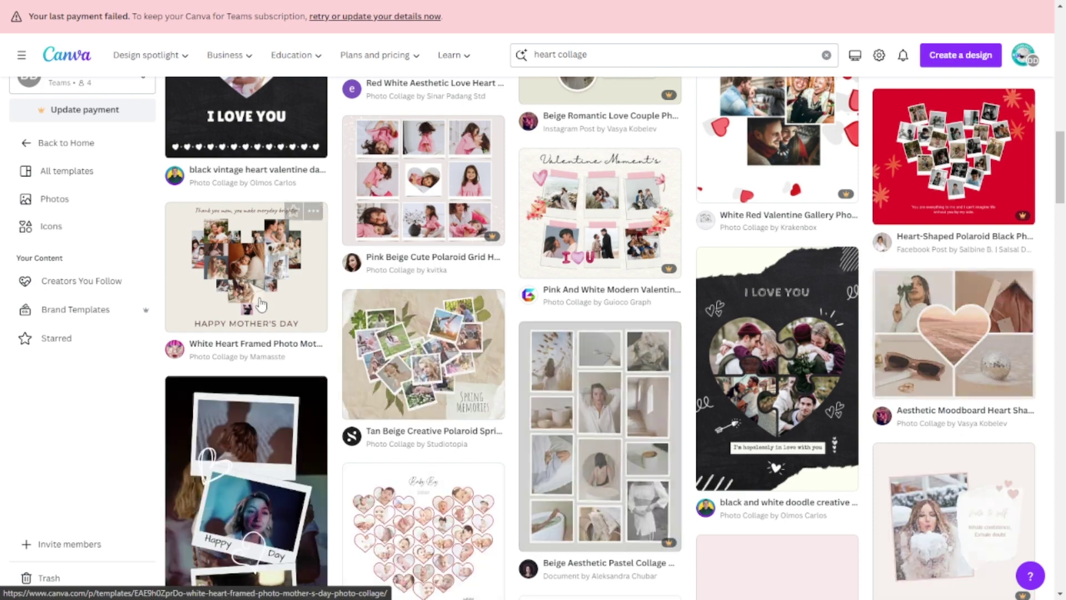
{"action": "scroll", "coordinate": [261, 304], "scroll_direction": "down", "scroll_amount": 2}
{"action": "scroll", "coordinate": [261, 304], "scroll_direction": "down", "scroll_amount": 2}
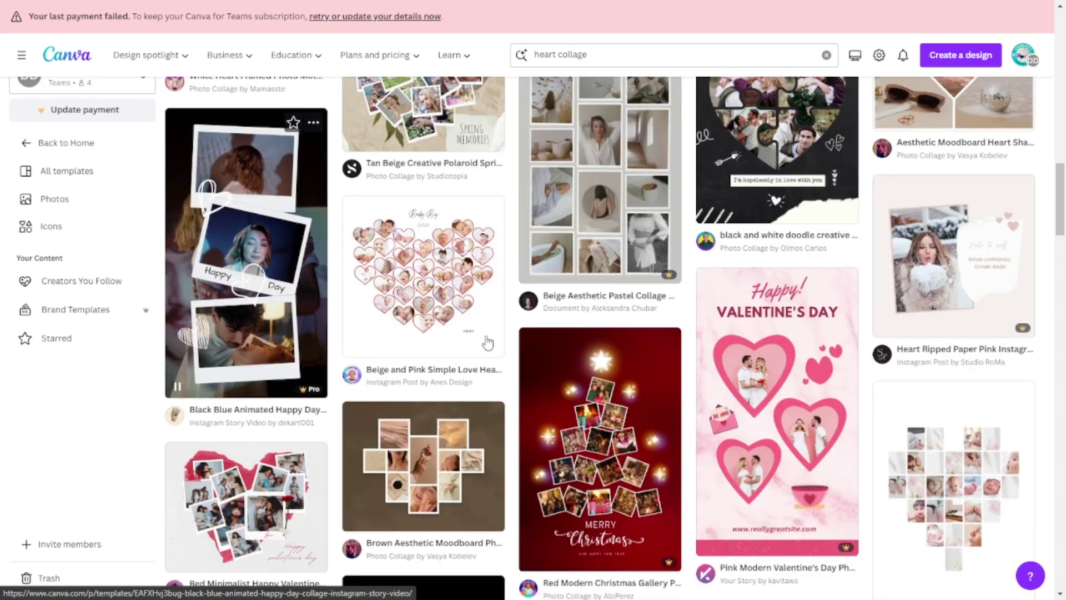
{"action": "scroll", "coordinate": [591, 358], "scroll_direction": "down", "scroll_amount": 3}
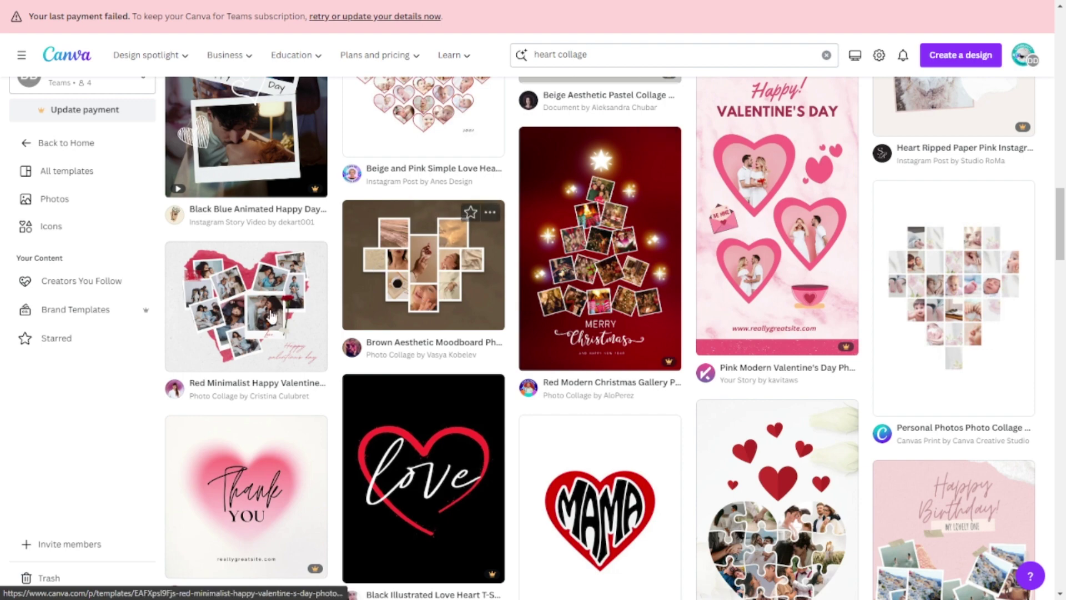
{"action": "scroll", "coordinate": [459, 333], "scroll_direction": "up", "scroll_amount": 1}
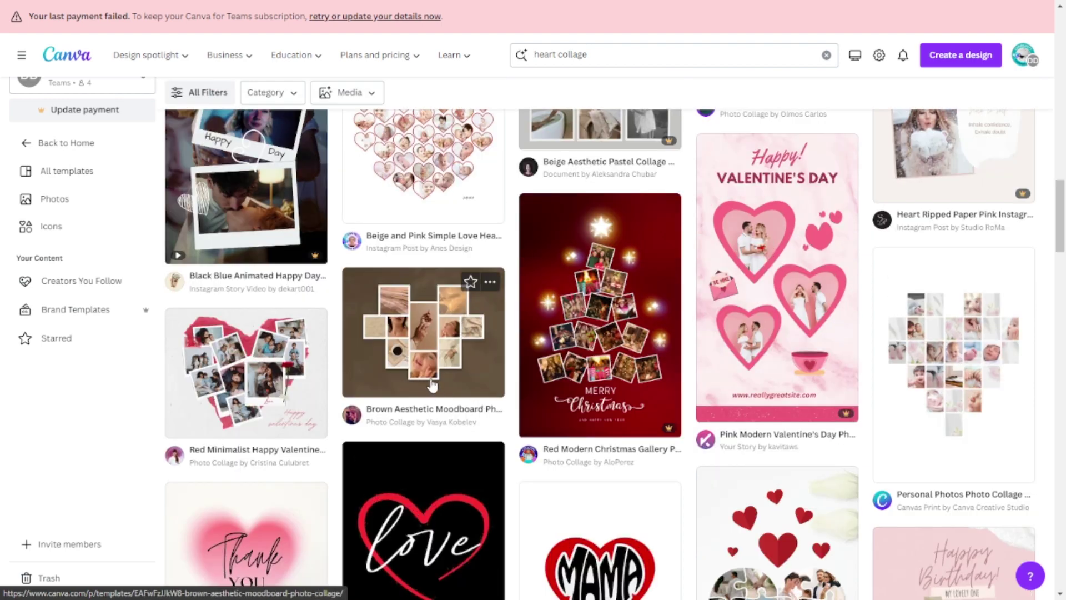
{"action": "mouse_move", "coordinate": [669, 433]}
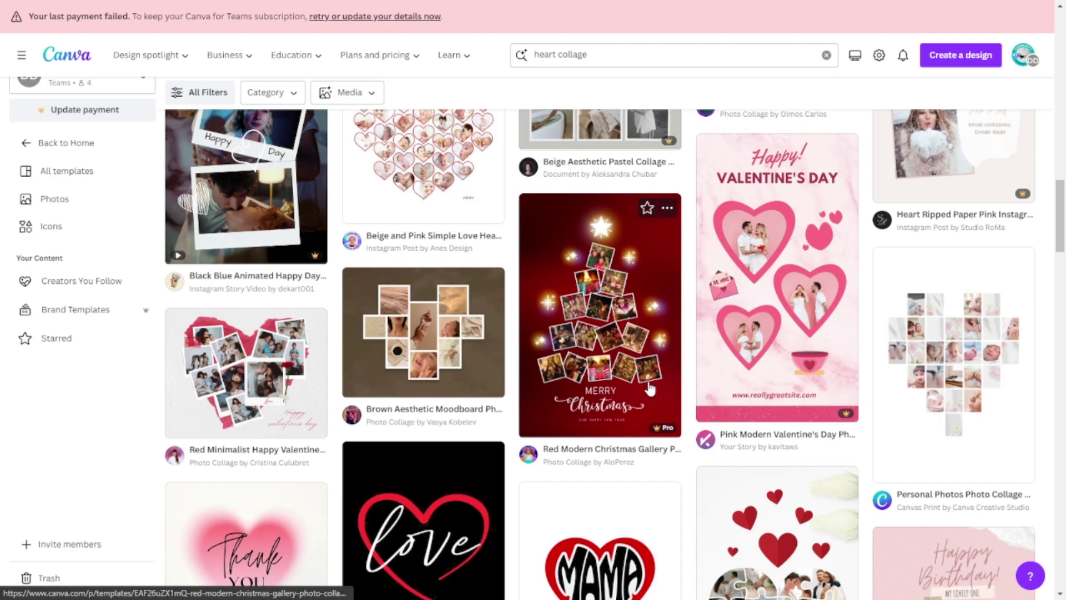
{"action": "scroll", "coordinate": [651, 389], "scroll_direction": "up", "scroll_amount": 1}
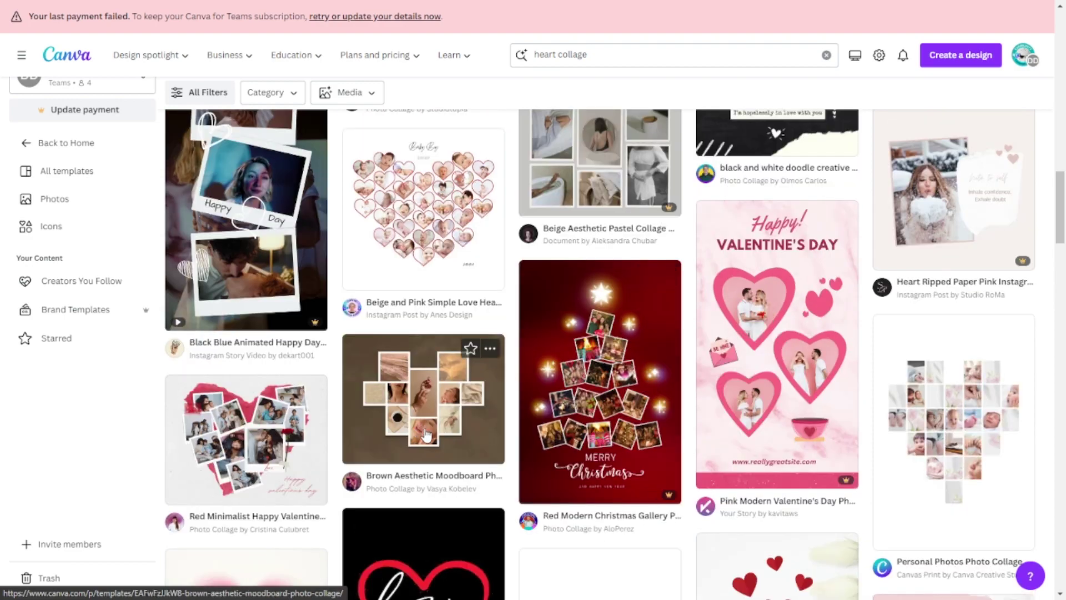
{"action": "scroll", "coordinate": [425, 436], "scroll_direction": "up", "scroll_amount": 12}
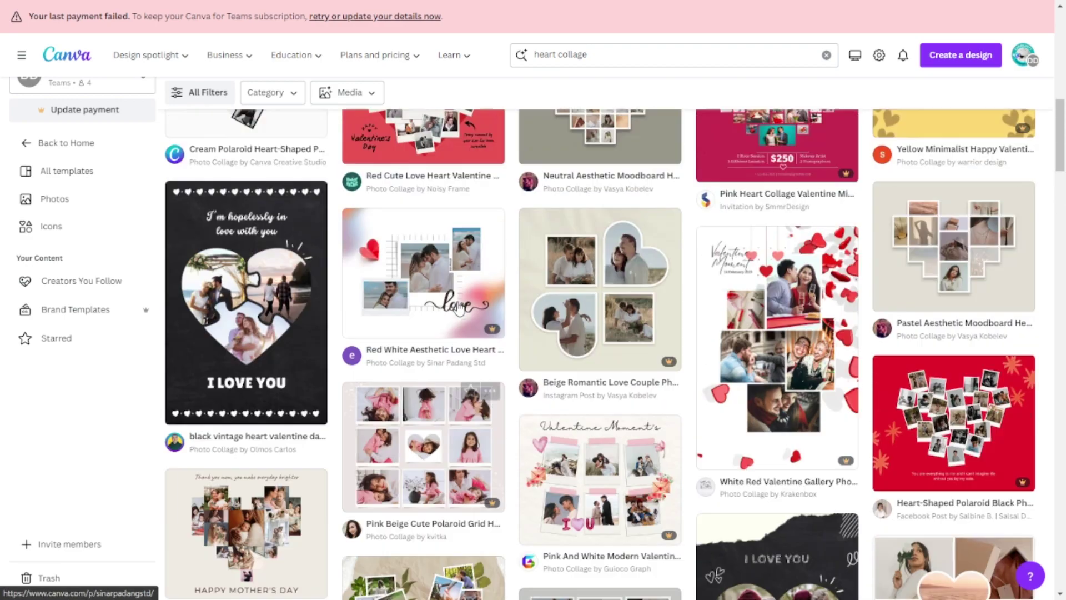
{"action": "scroll", "coordinate": [459, 308], "scroll_direction": "up", "scroll_amount": 10}
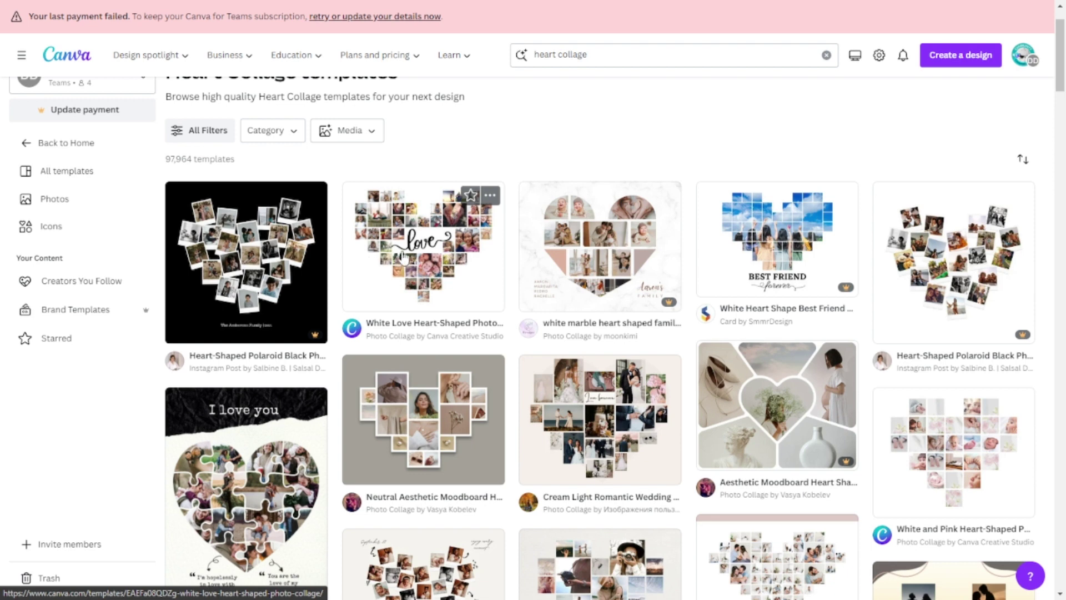
Open the White Love Heart-Shaped Photo Collage design for editing and look over its whole page.
{"action": "mouse_move", "coordinate": [664, 309]}
{"action": "left_click", "coordinate": [440, 282]}
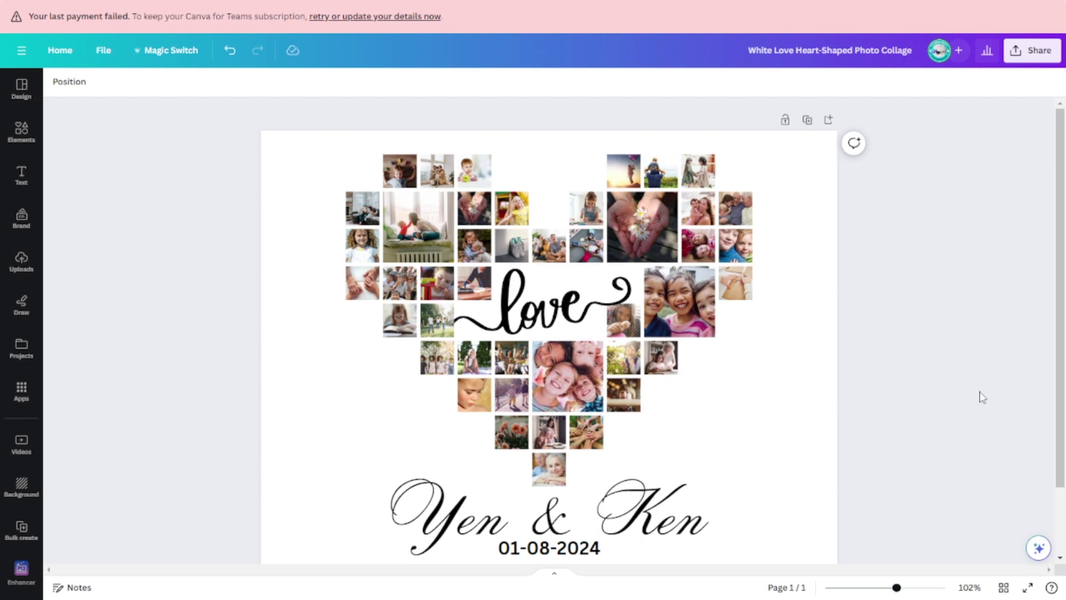
{"action": "scroll", "coordinate": [982, 396], "scroll_direction": "down", "scroll_amount": 2}
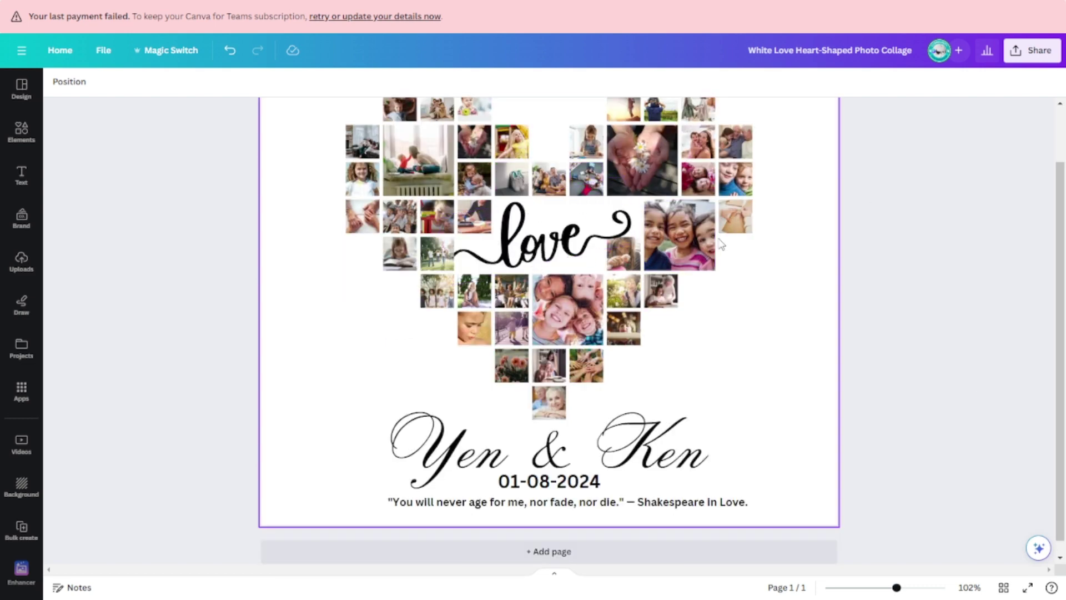
{"action": "scroll", "coordinate": [864, 255], "scroll_direction": "up", "scroll_amount": 2}
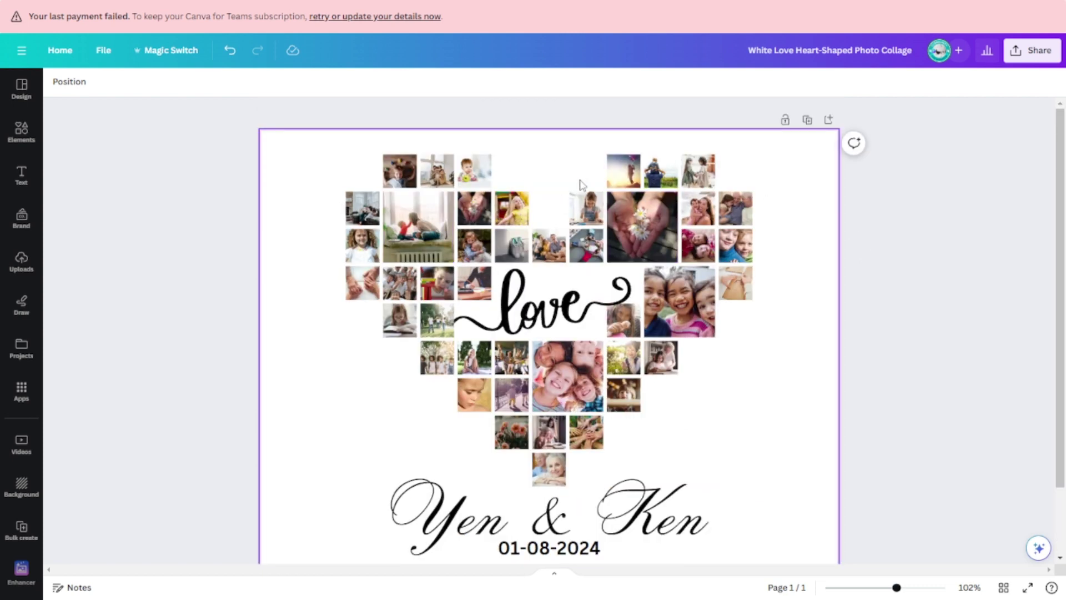
Try deleting only the image from the large frame in the heart's upper-left part, and undo the deletion.
{"action": "left_click", "coordinate": [444, 232]}
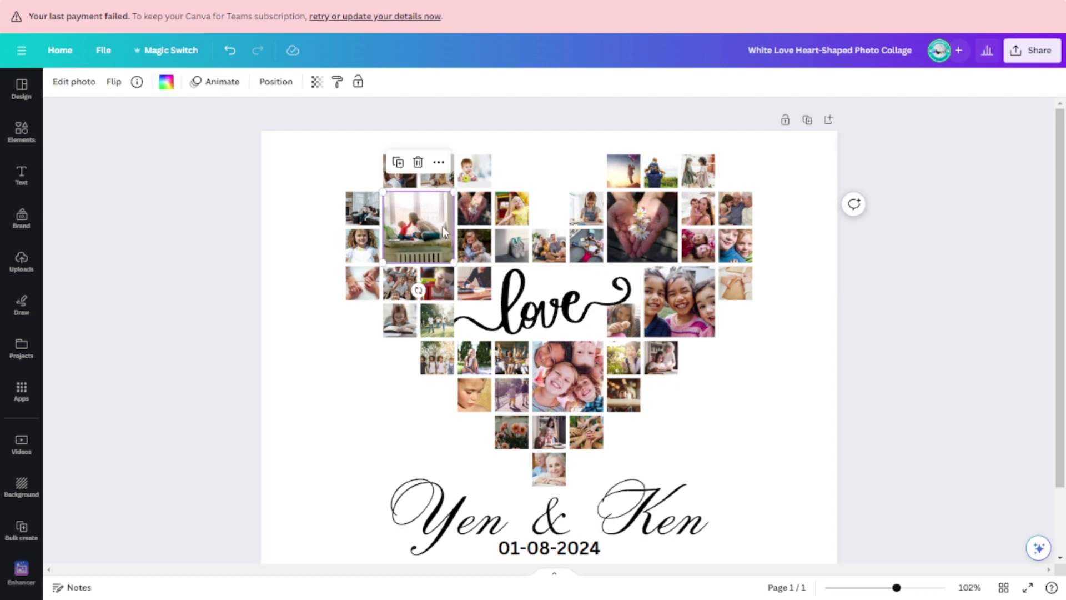
{"action": "left_click", "coordinate": [417, 163]}
{"action": "left_click", "coordinate": [423, 192]}
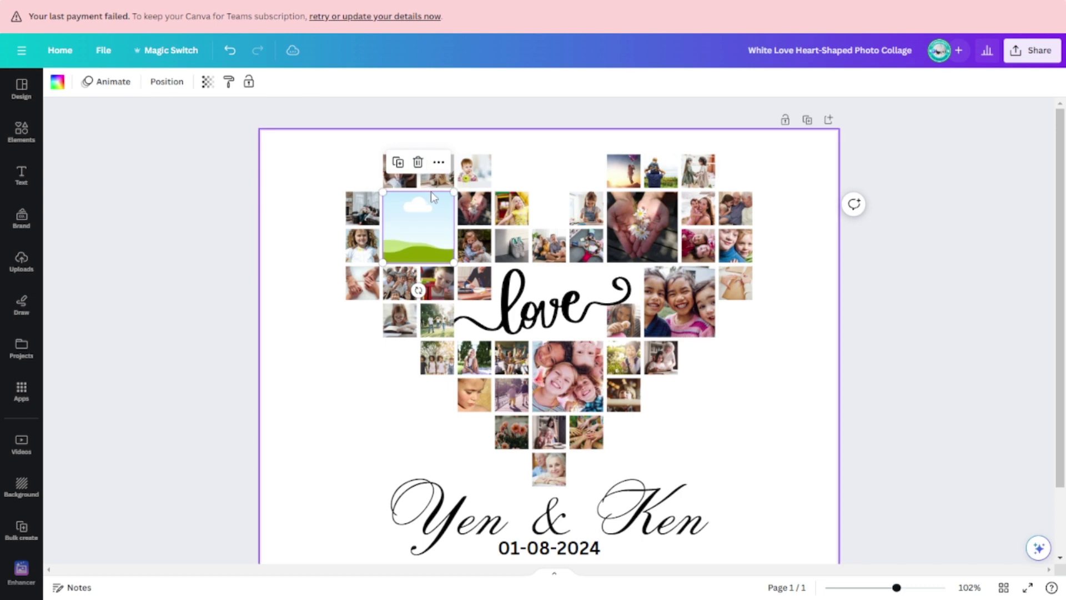
{"action": "key", "text": "ctrl+z"}
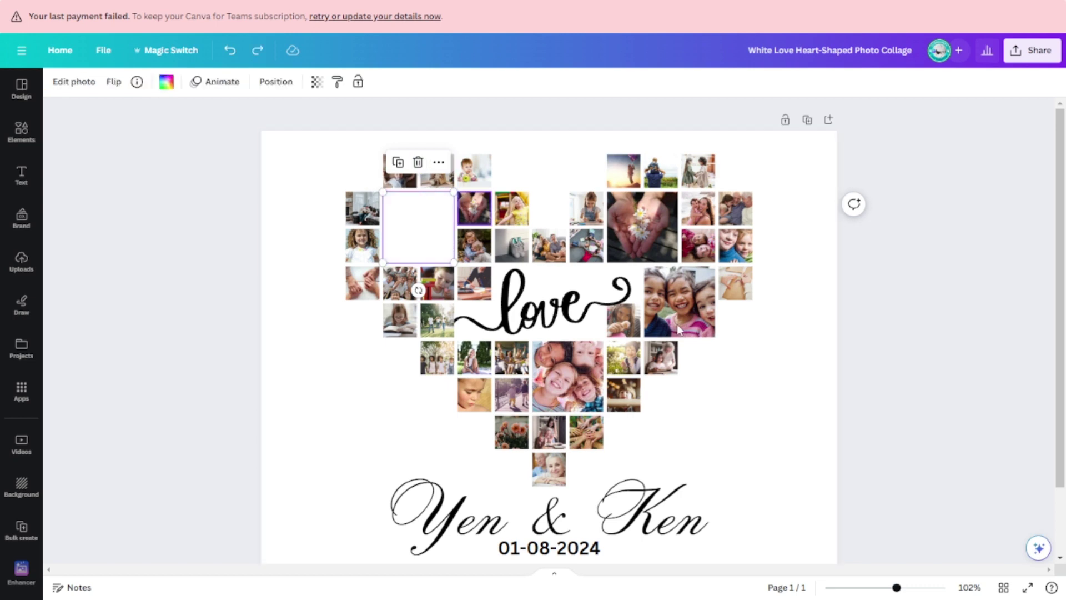
Try deleting only the image from the large frame beside the "love" lettering, keeping its frame, and undo the deletion.
{"action": "left_click", "coordinate": [685, 304]}
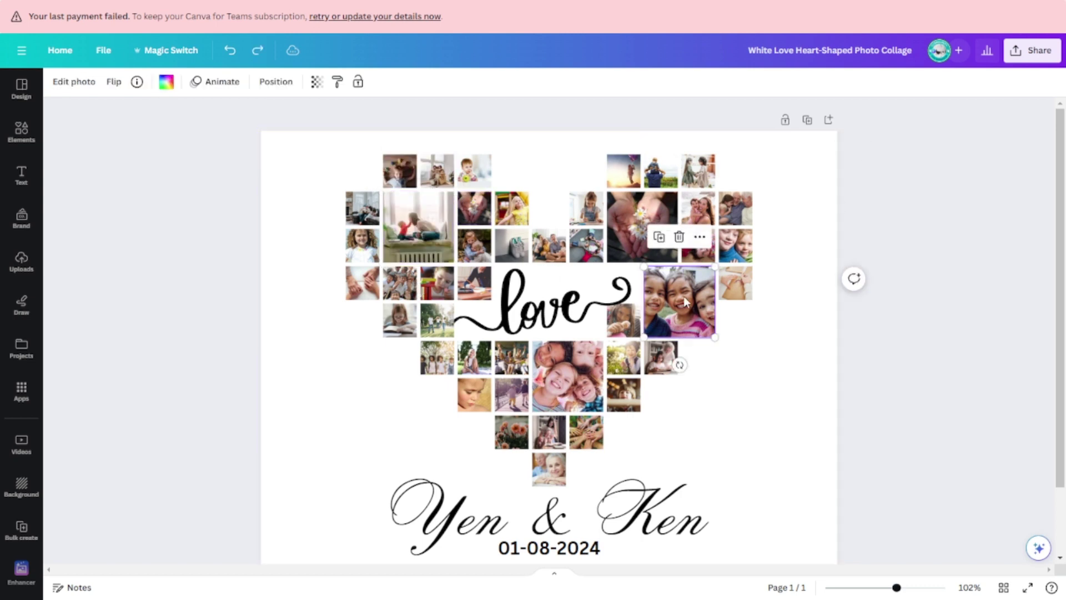
{"action": "left_click", "coordinate": [679, 238]}
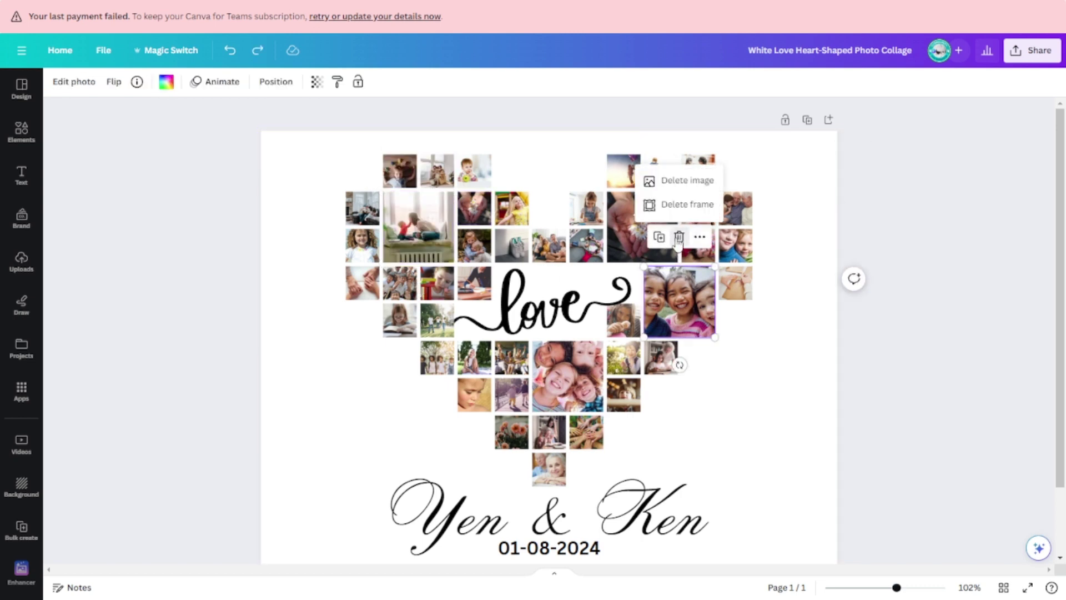
{"action": "left_click", "coordinate": [689, 181]}
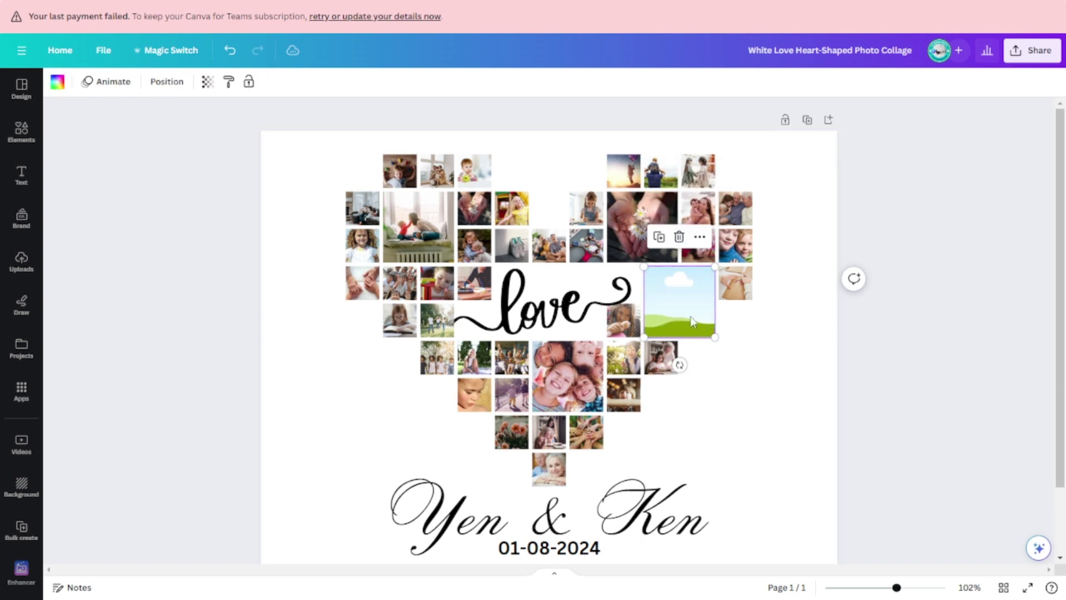
{"action": "left_click", "coordinate": [755, 403]}
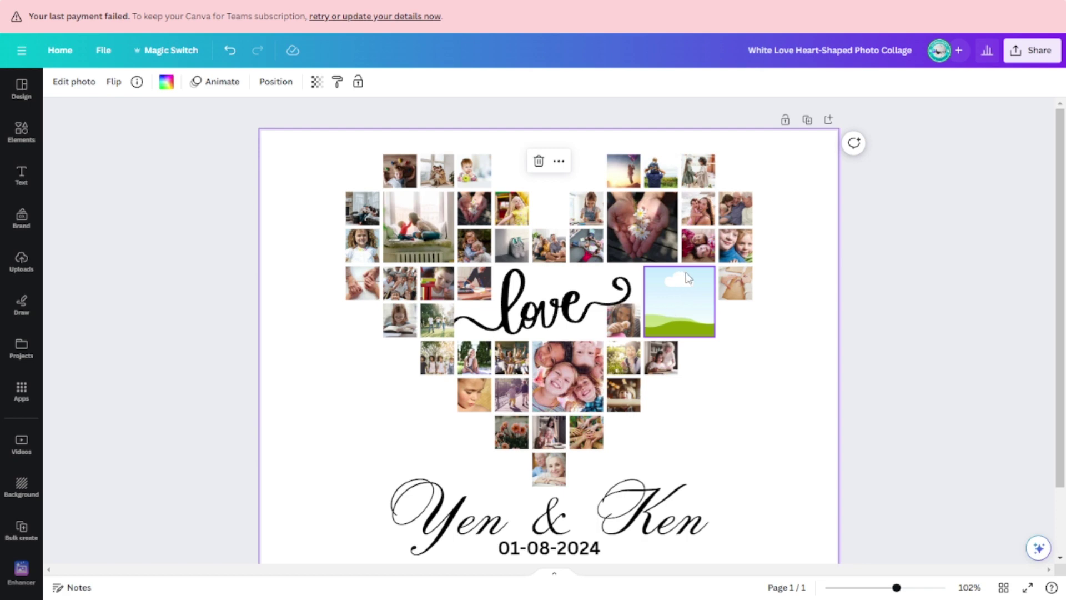
{"action": "key", "text": "ctrl+z"}
Examine the couple's names, the date and the quote below the heart collage, leaving nothing selected.
{"action": "scroll", "coordinate": [712, 367], "scroll_direction": "down", "scroll_amount": 1}
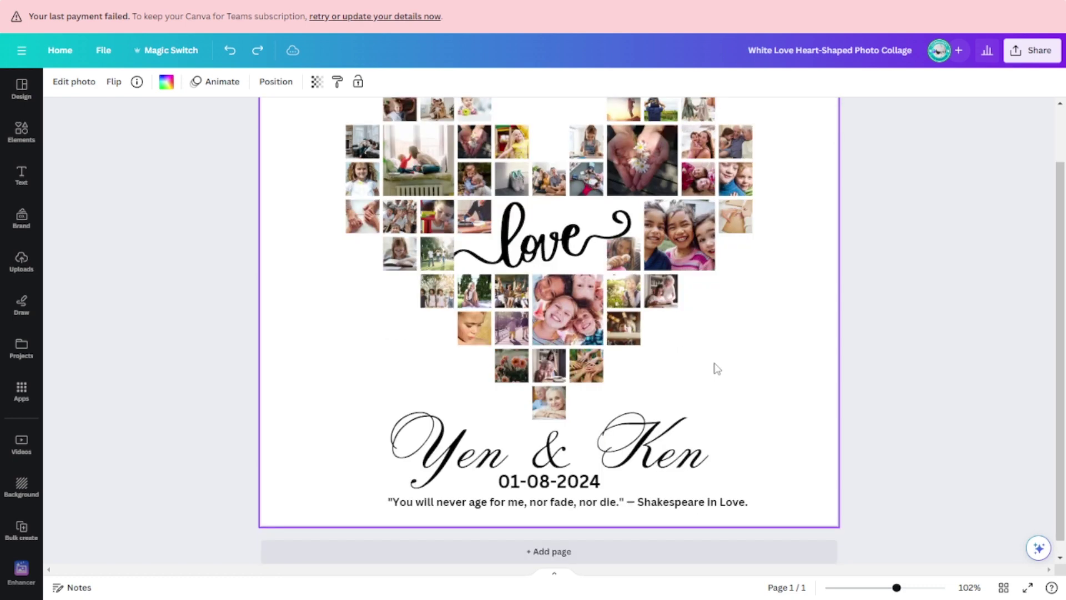
{"action": "scroll", "coordinate": [717, 369], "scroll_direction": "up", "scroll_amount": 1}
{"action": "scroll", "coordinate": [717, 369], "scroll_direction": "down", "scroll_amount": 1}
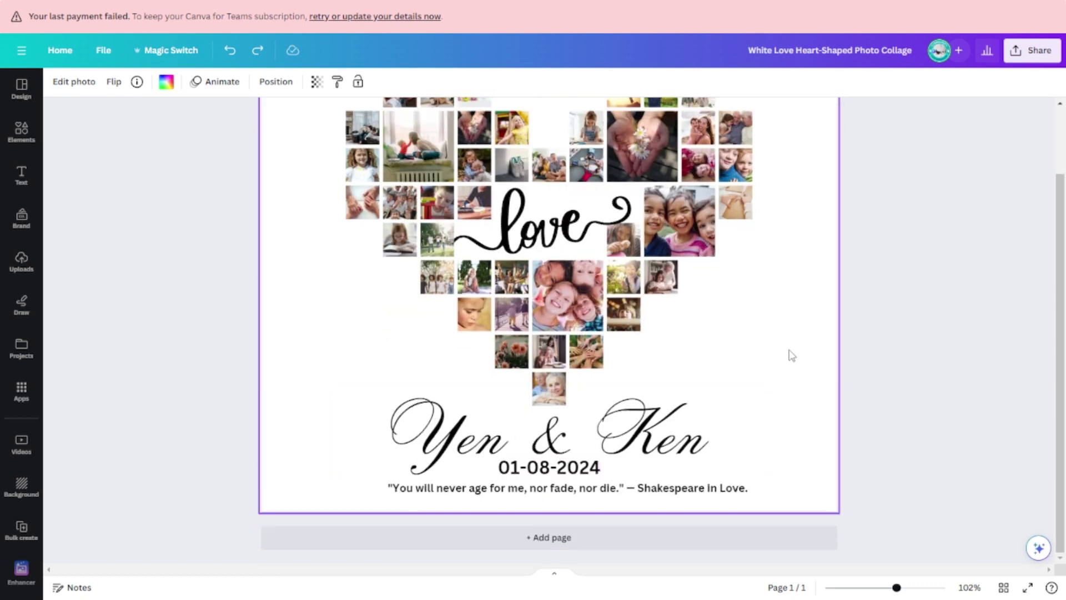
{"action": "left_click", "coordinate": [661, 420]}
{"action": "left_click", "coordinate": [730, 449]}
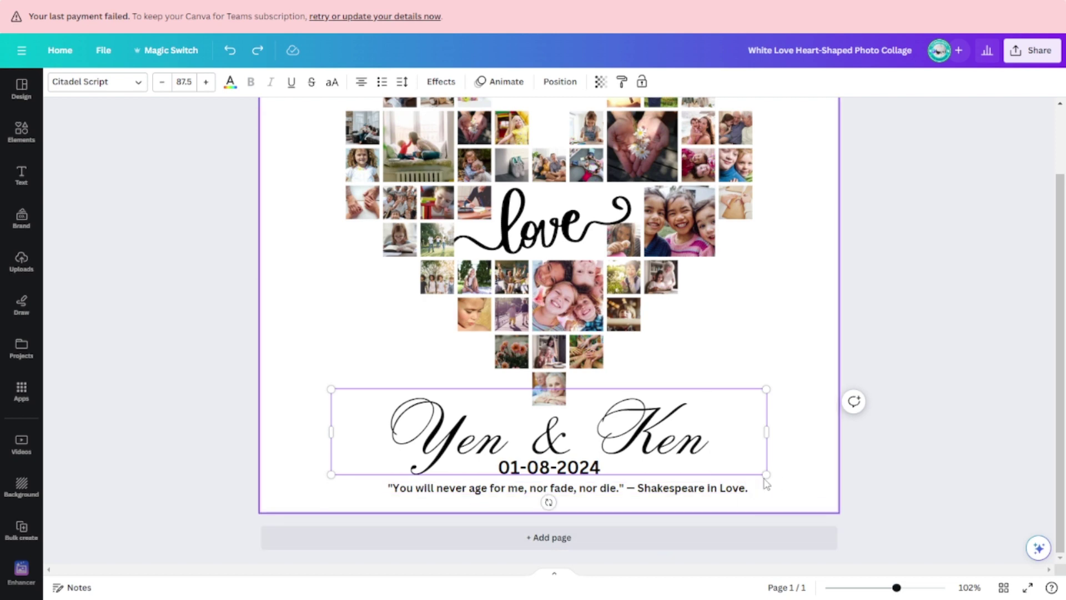
{"action": "left_click", "coordinate": [596, 503]}
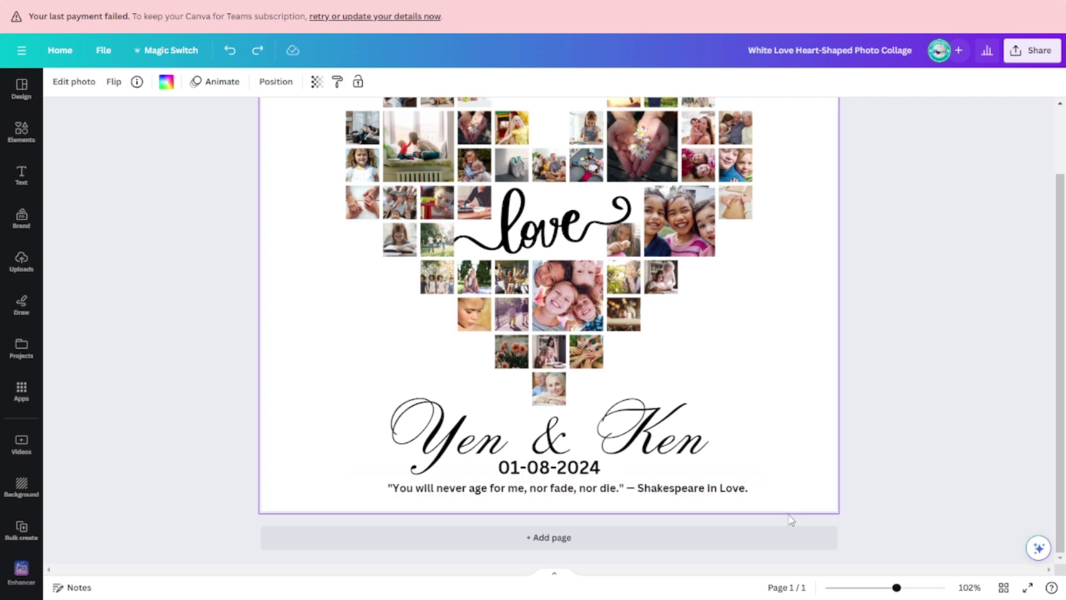
{"action": "scroll", "coordinate": [785, 427], "scroll_direction": "up", "scroll_amount": 2}
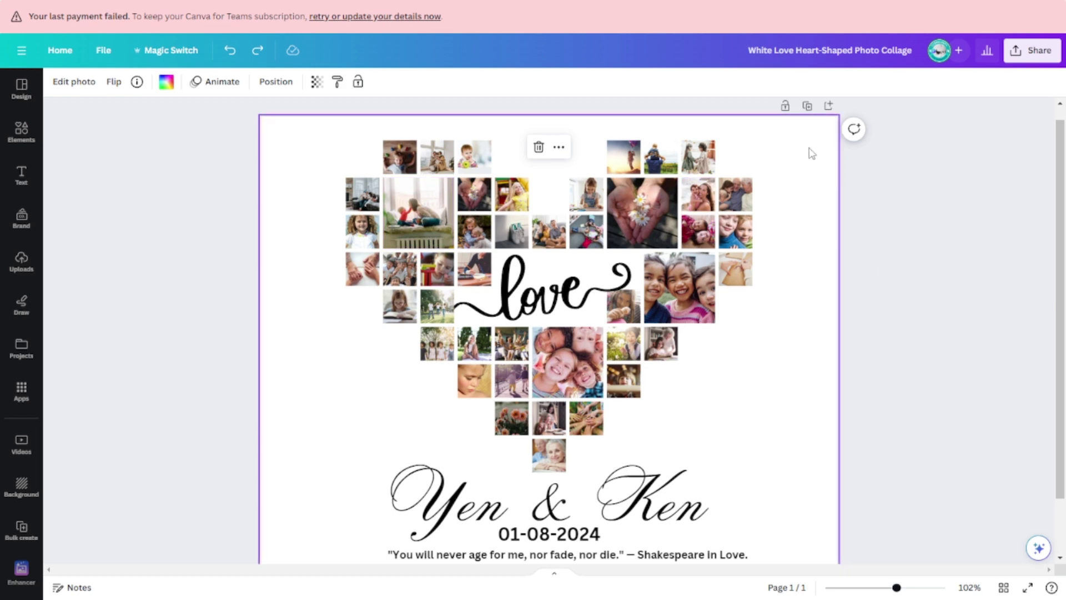
{"action": "left_click", "coordinate": [942, 336]}
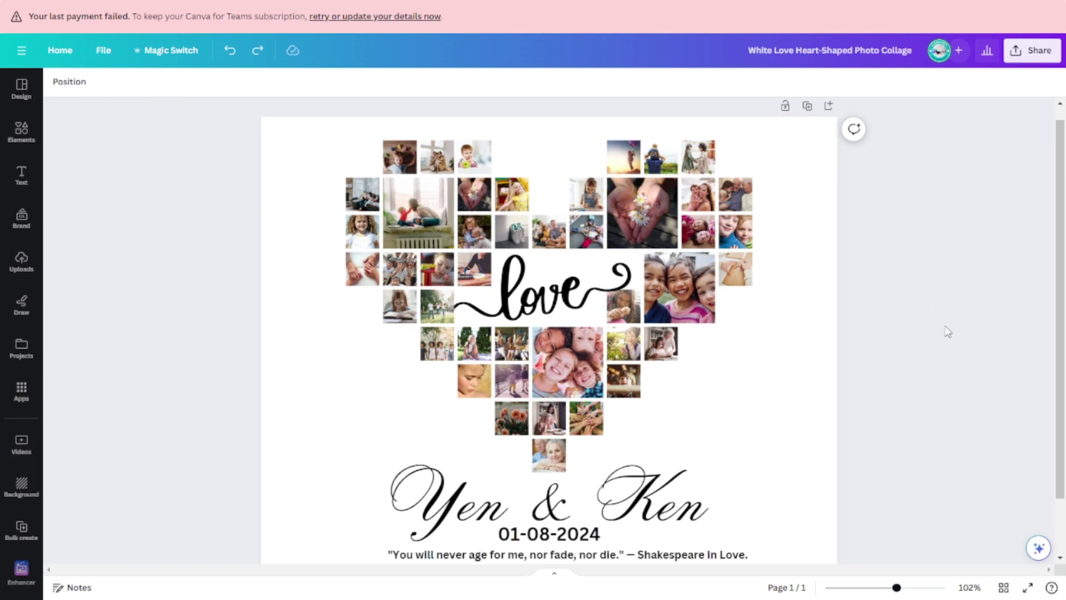
Try a medium-gray background on the collage page, and set the background to white again.
{"action": "left_click", "coordinate": [751, 257]}
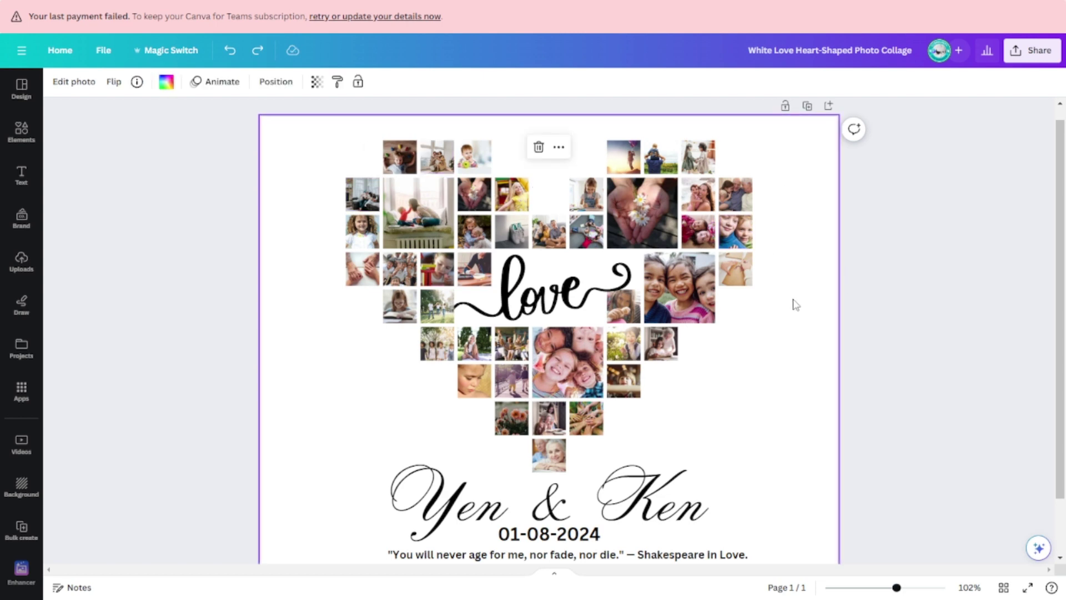
{"action": "scroll", "coordinate": [796, 305], "scroll_direction": "down", "scroll_amount": 1}
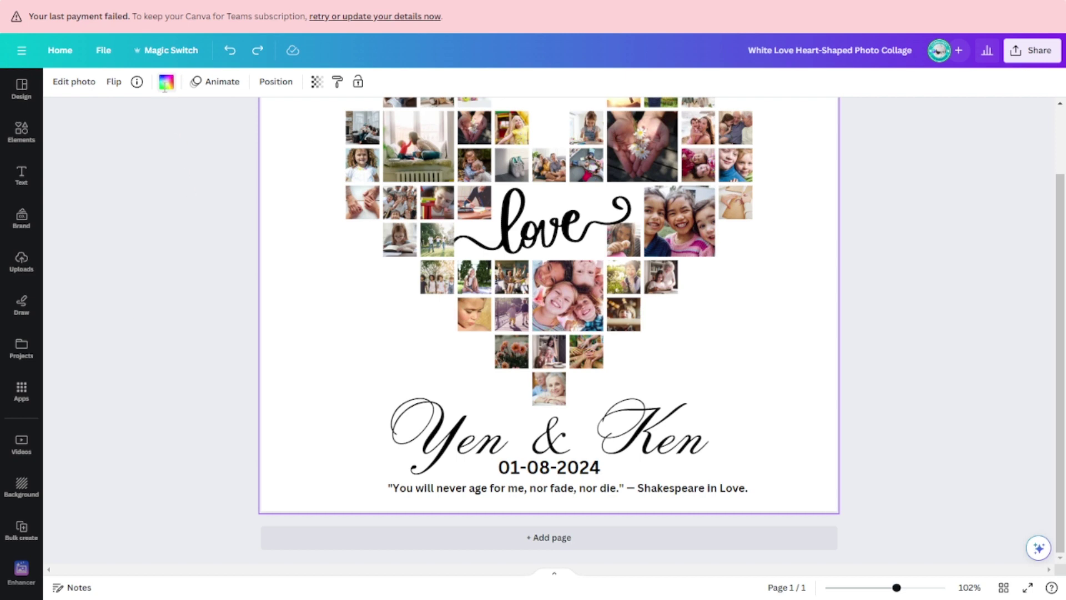
{"action": "left_click", "coordinate": [166, 83]}
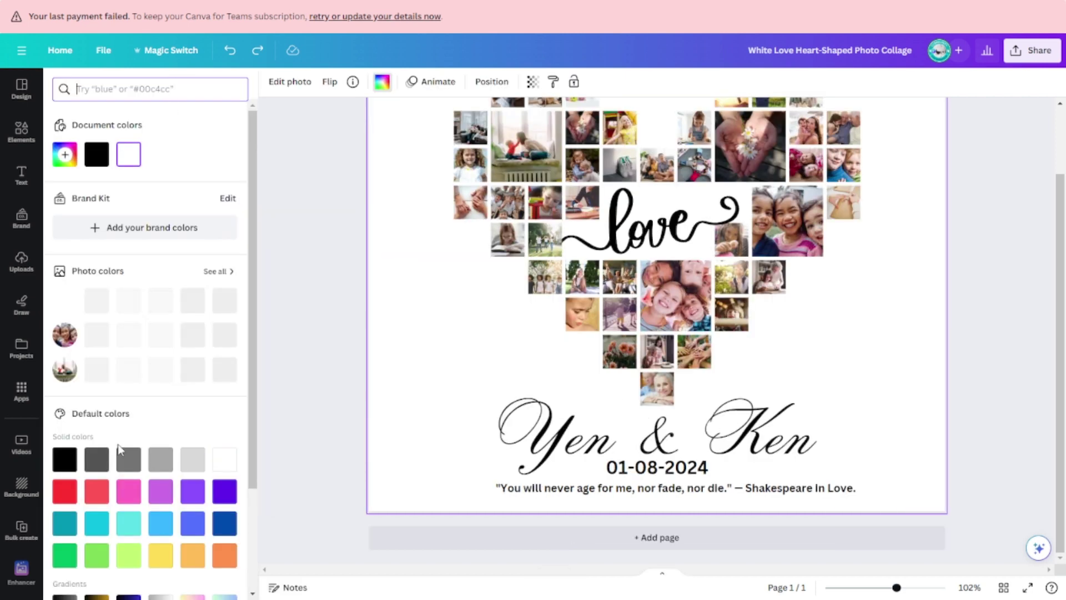
{"action": "left_click", "coordinate": [129, 460]}
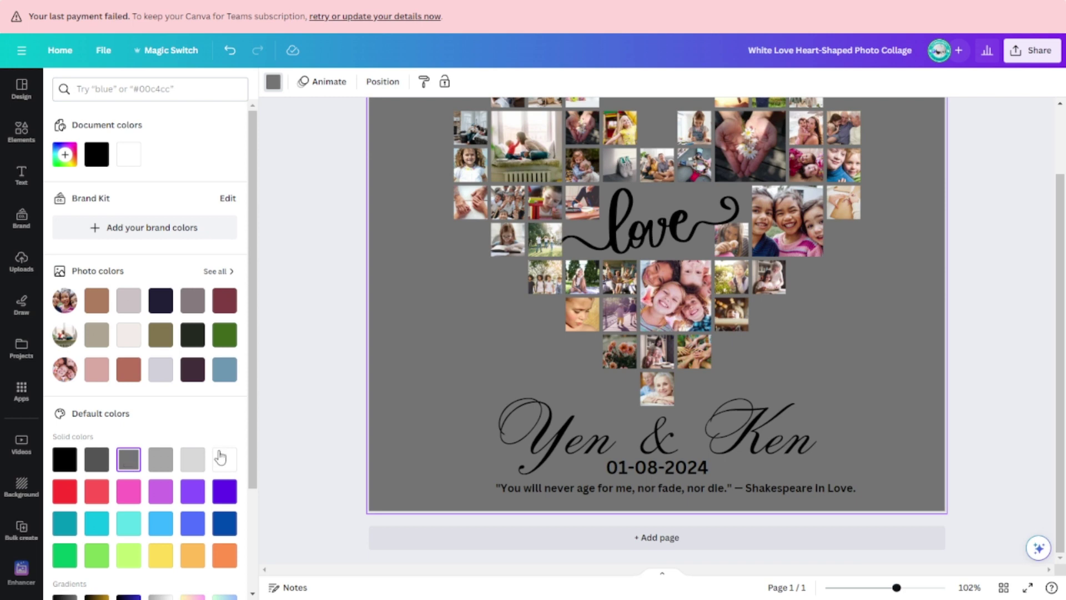
{"action": "left_click", "coordinate": [225, 459]}
{"action": "left_click", "coordinate": [964, 327]}
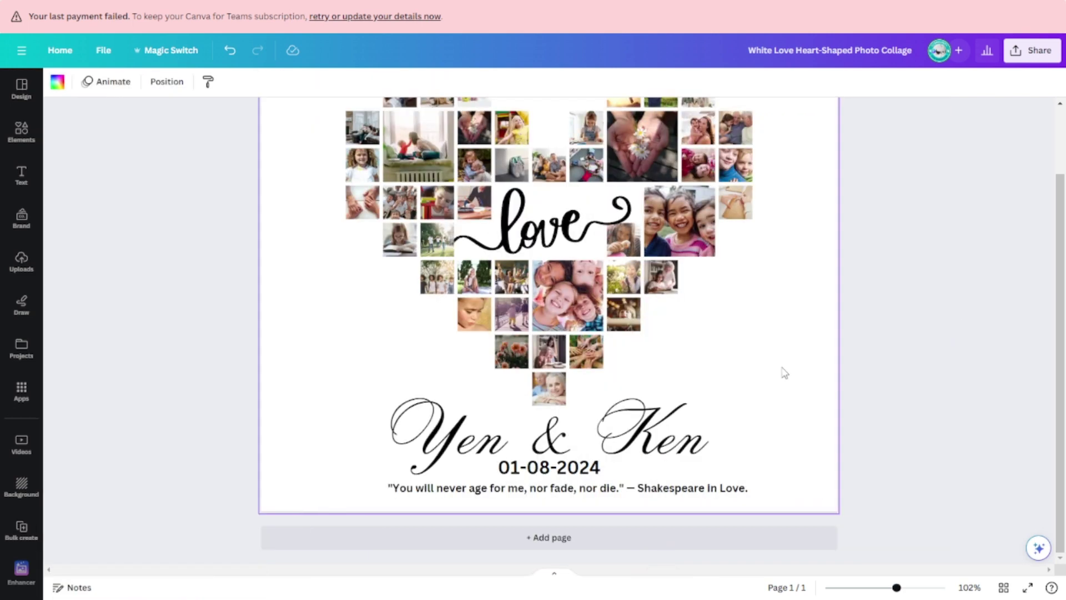
{"action": "scroll", "coordinate": [780, 371], "scroll_direction": "up", "scroll_amount": 2}
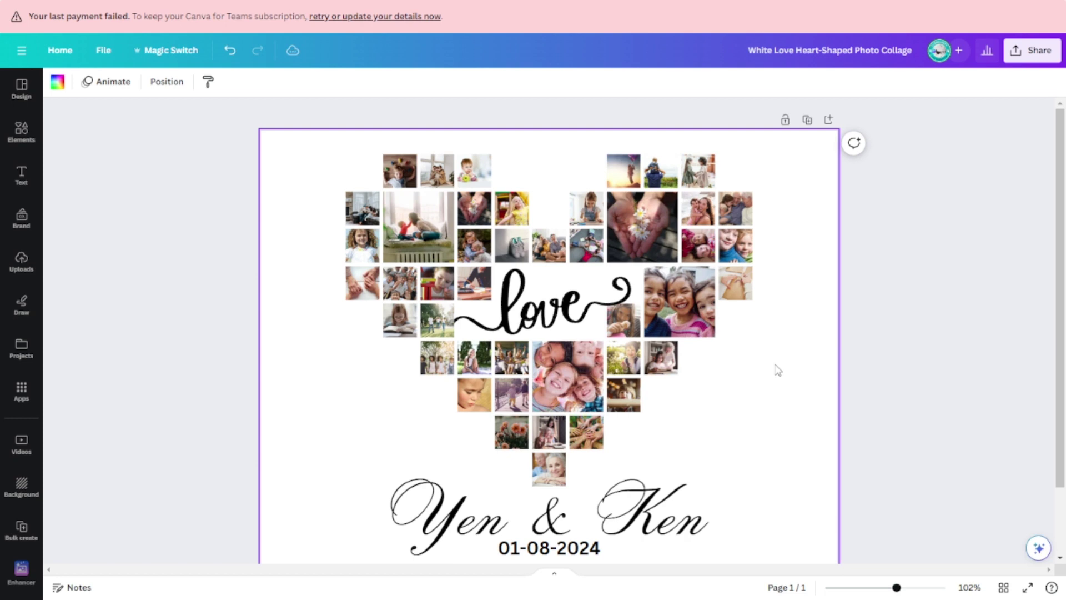
{"action": "scroll", "coordinate": [777, 370], "scroll_direction": "down", "scroll_amount": 2}
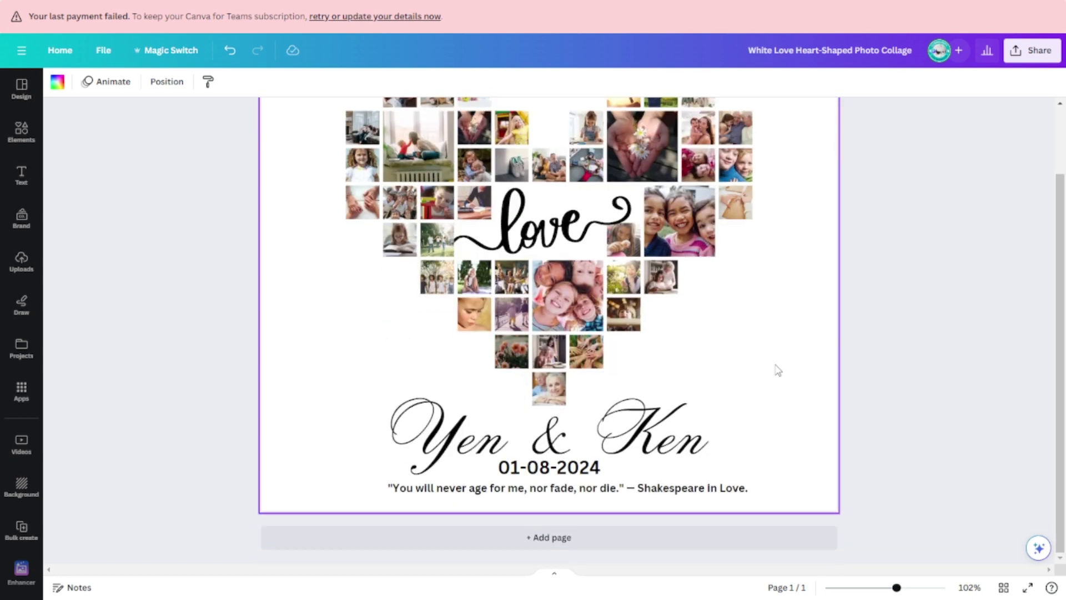
Add a second page and apply the gray heart template with white-bordered photos, found by searching the templates for "heart collage".
{"action": "left_click", "coordinate": [610, 545]}
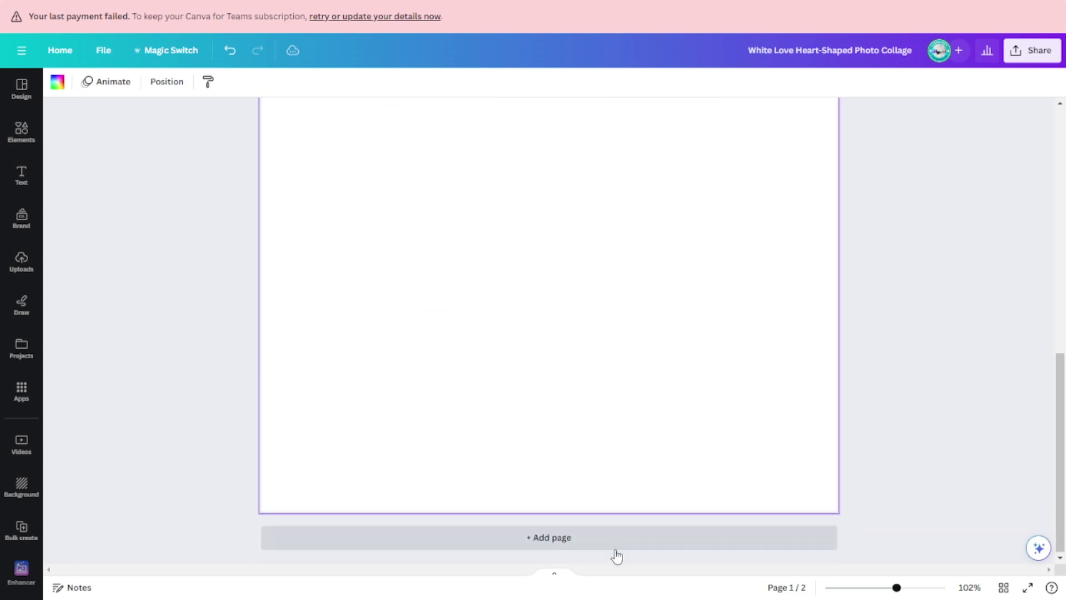
{"action": "left_click", "coordinate": [22, 90]}
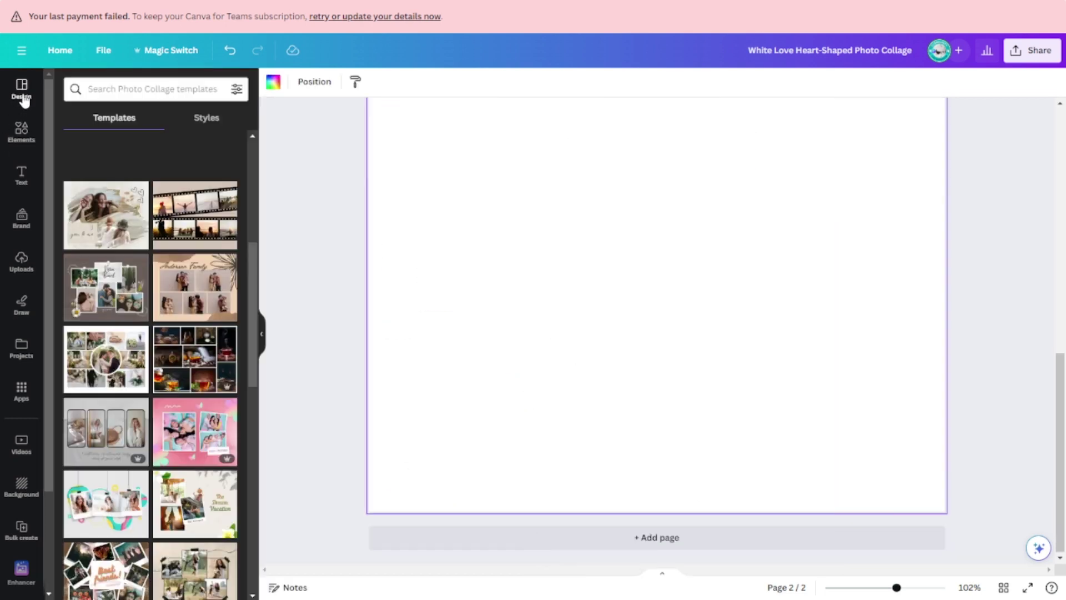
{"action": "left_click", "coordinate": [141, 86]}
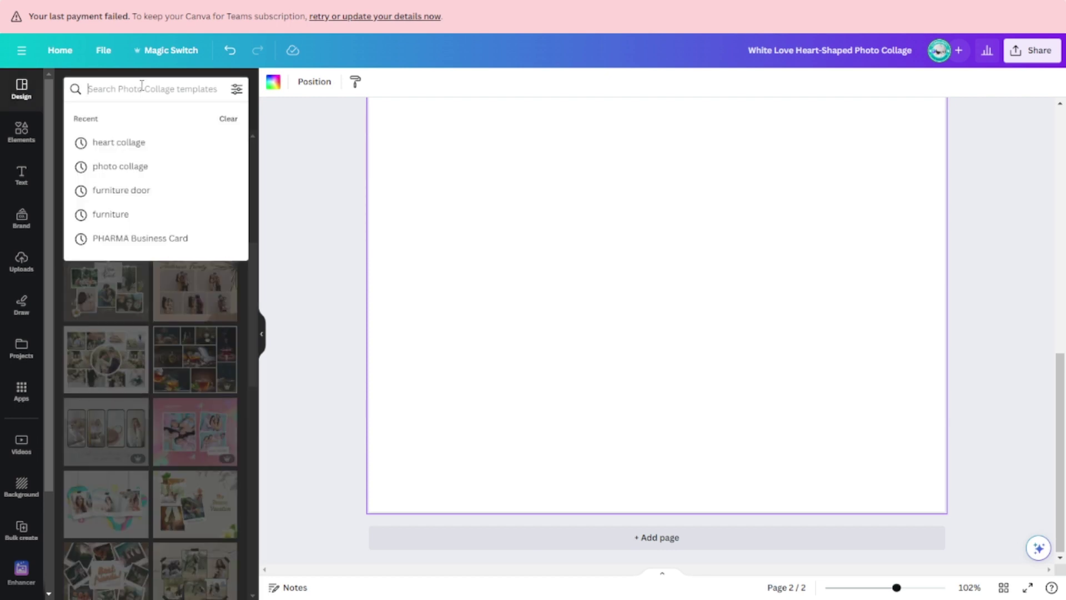
{"action": "left_click", "coordinate": [122, 143]}
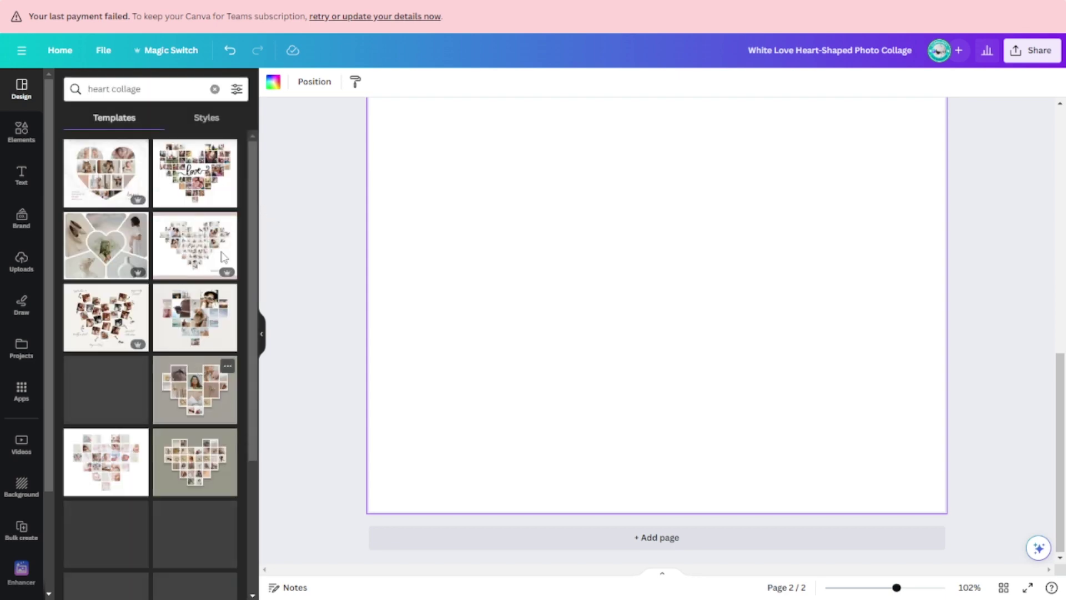
{"action": "left_click", "coordinate": [198, 393]}
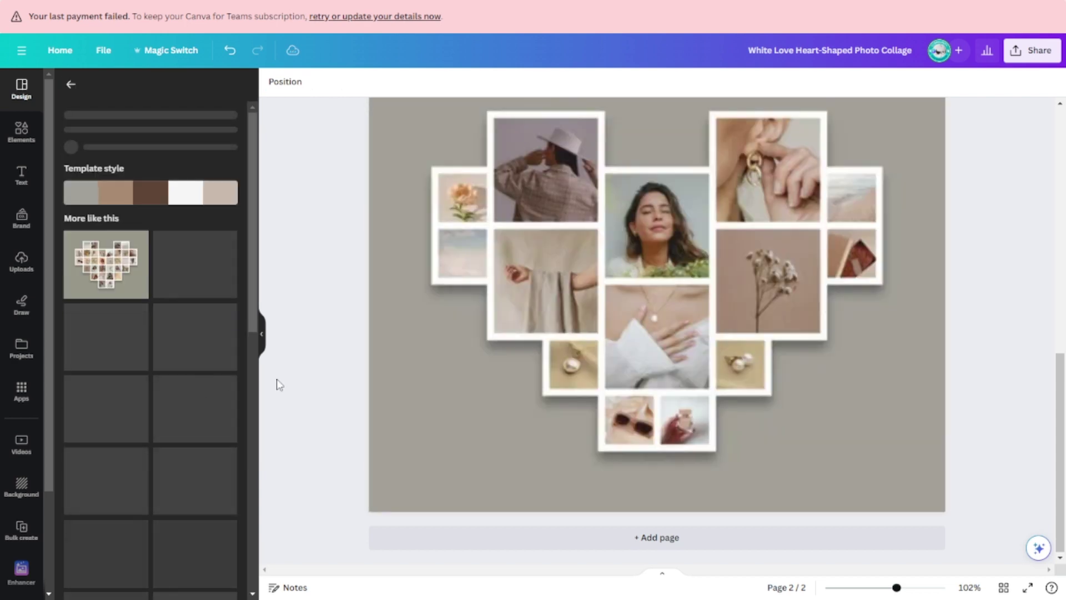
{"action": "left_click", "coordinate": [261, 336]}
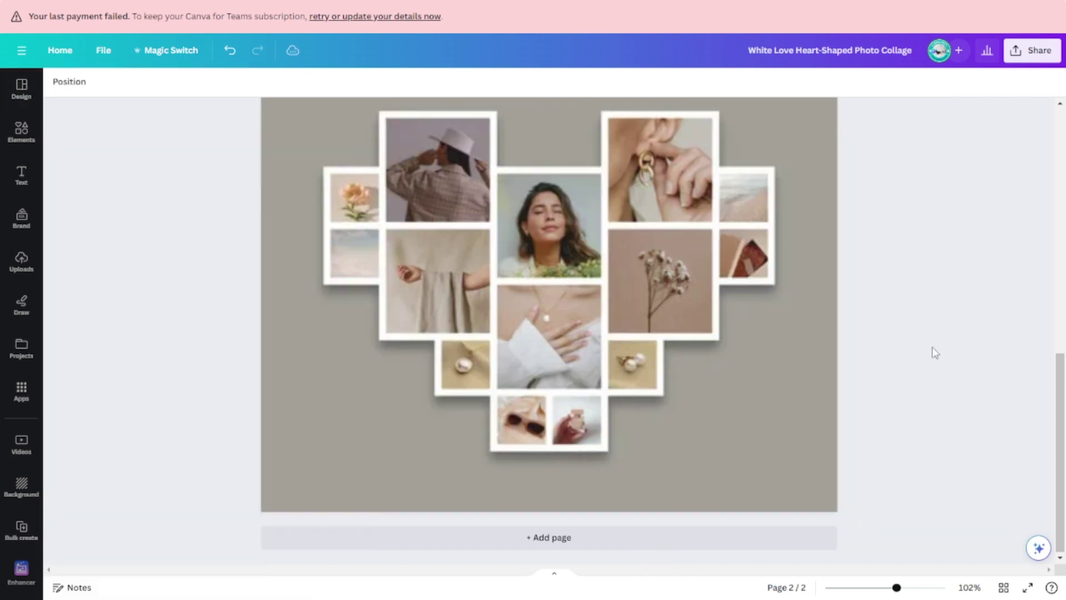
Move the whole heart collage on page 2 up to free space below it for text.
{"action": "left_click", "coordinate": [794, 364]}
{"action": "scroll", "coordinate": [925, 364], "scroll_direction": "up", "scroll_amount": 1}
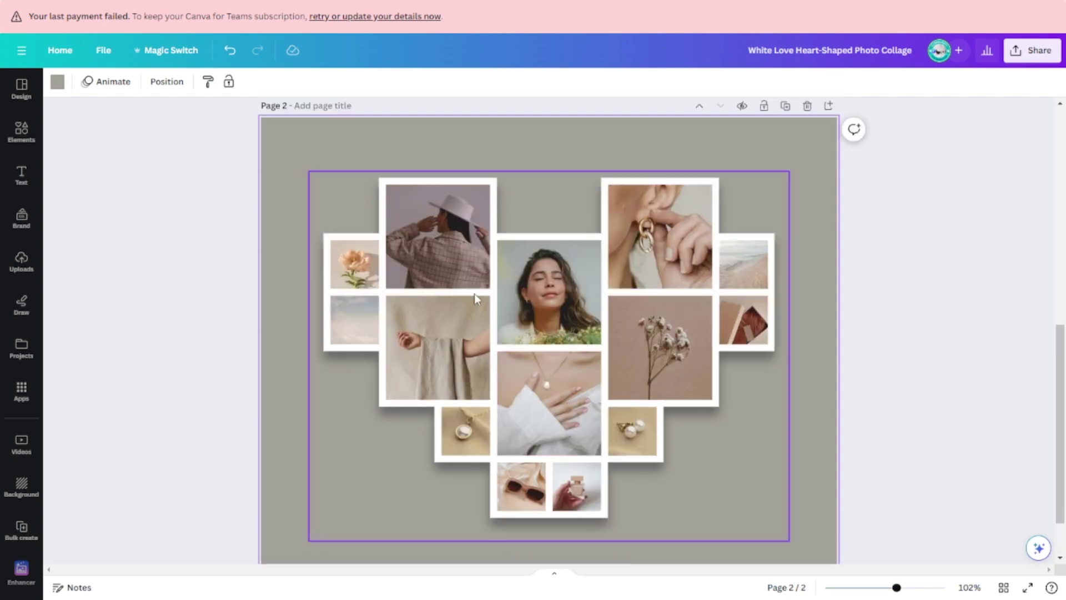
{"action": "left_click_drag", "start_coordinate": [969, 515], "coordinate": [307, 201]}
{"action": "left_click_drag", "start_coordinate": [593, 297], "coordinate": [592, 254]}
{"action": "left_click", "coordinate": [935, 316]}
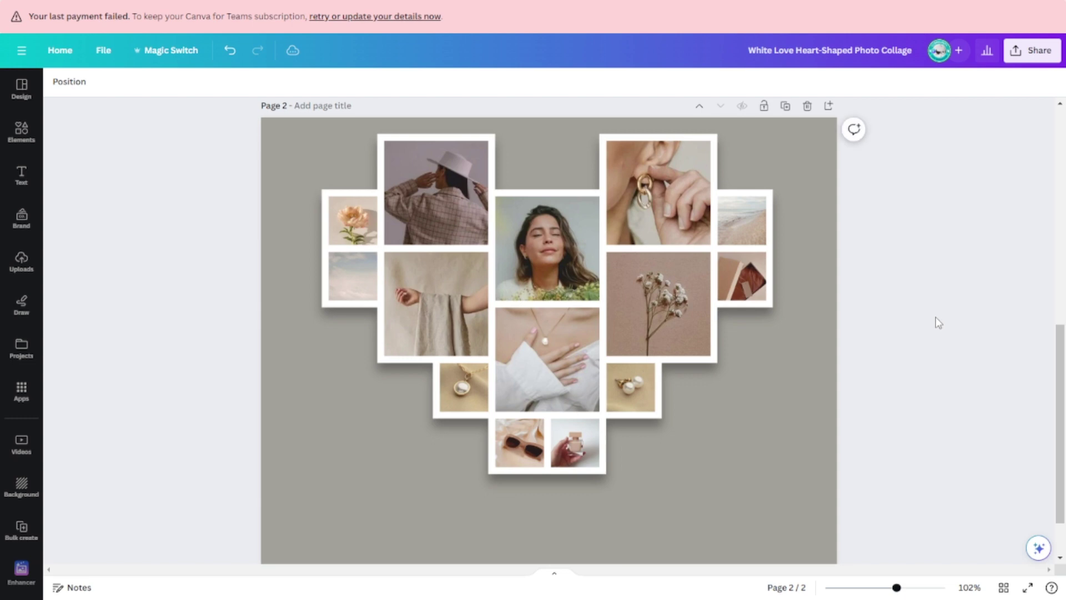
Copy the couple's names, the date and the quote from page 1 and place them centered below page 2's heart collage.
{"action": "scroll", "coordinate": [935, 317], "scroll_direction": "up", "scroll_amount": 7}
{"action": "scroll", "coordinate": [936, 317], "scroll_direction": "down", "scroll_amount": 2}
{"action": "left_click_drag", "start_coordinate": [922, 355], "coordinate": [361, 255]}
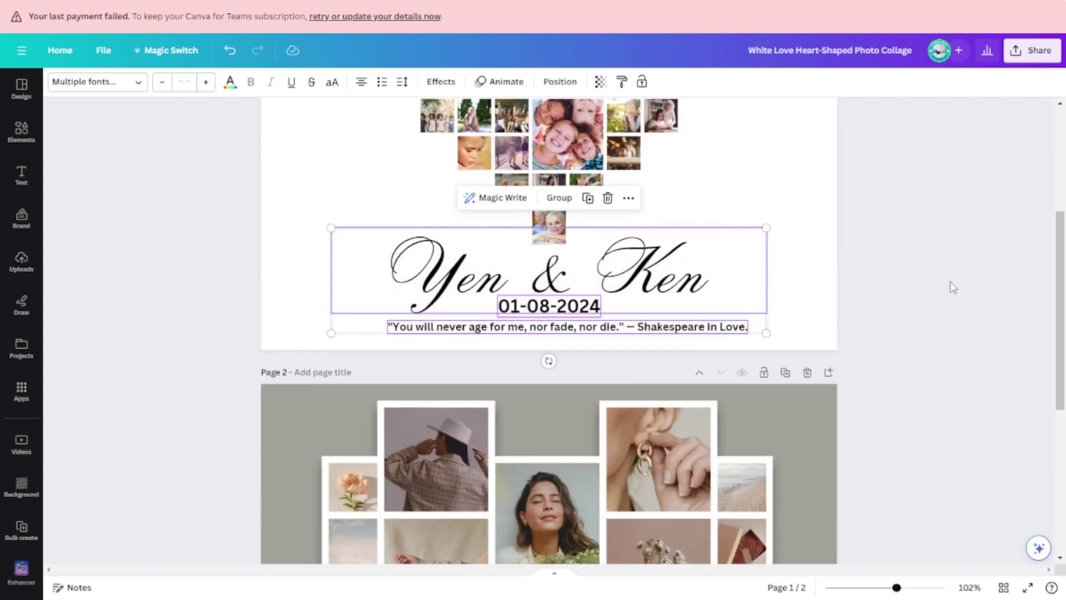
{"action": "scroll", "coordinate": [953, 287], "scroll_direction": "down", "scroll_amount": 6}
{"action": "left_click", "coordinate": [623, 452]}
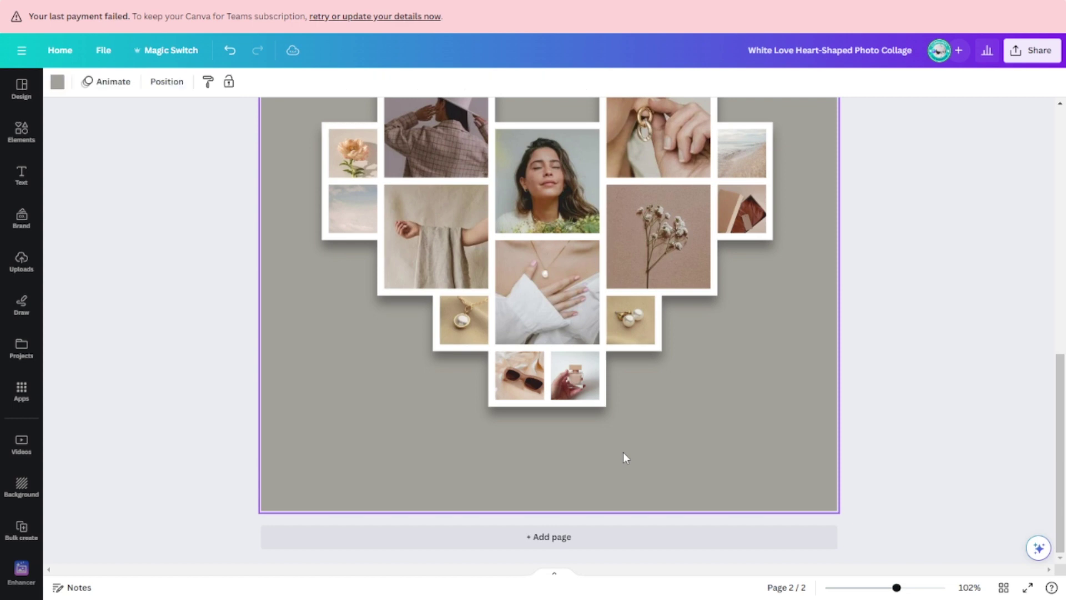
{"action": "key", "text": "ctrl+v"}
{"action": "left_click_drag", "start_coordinate": [627, 455], "coordinate": [622, 459]}
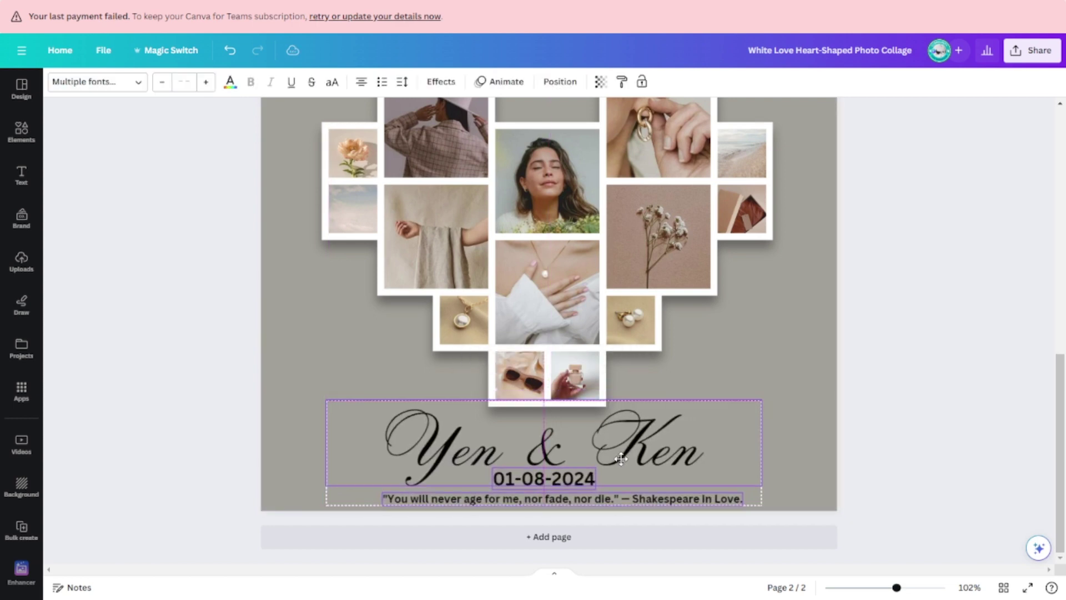
{"action": "left_click", "coordinate": [1005, 407]}
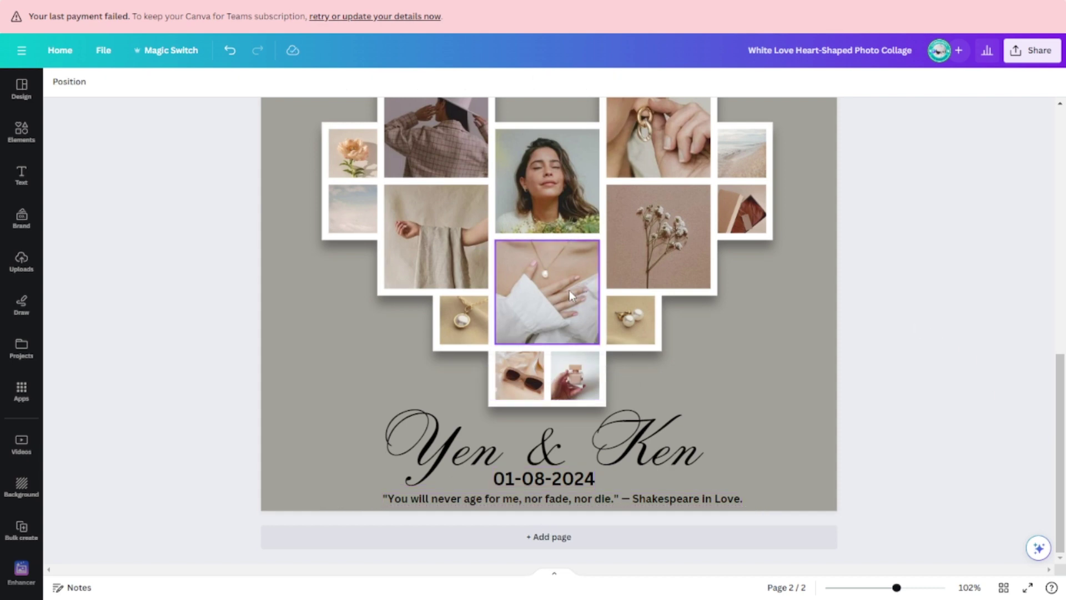
Try adding a default heading text box to page 2 and moving it near the heart's lower tip, and delete it.
{"action": "left_click", "coordinate": [21, 176]}
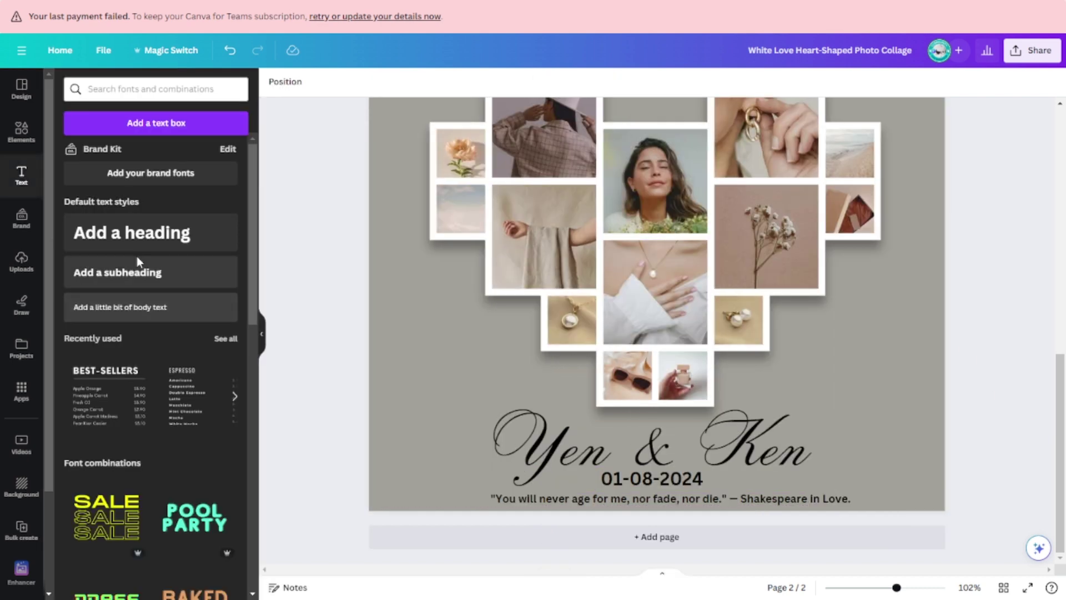
{"action": "left_click", "coordinate": [137, 239]}
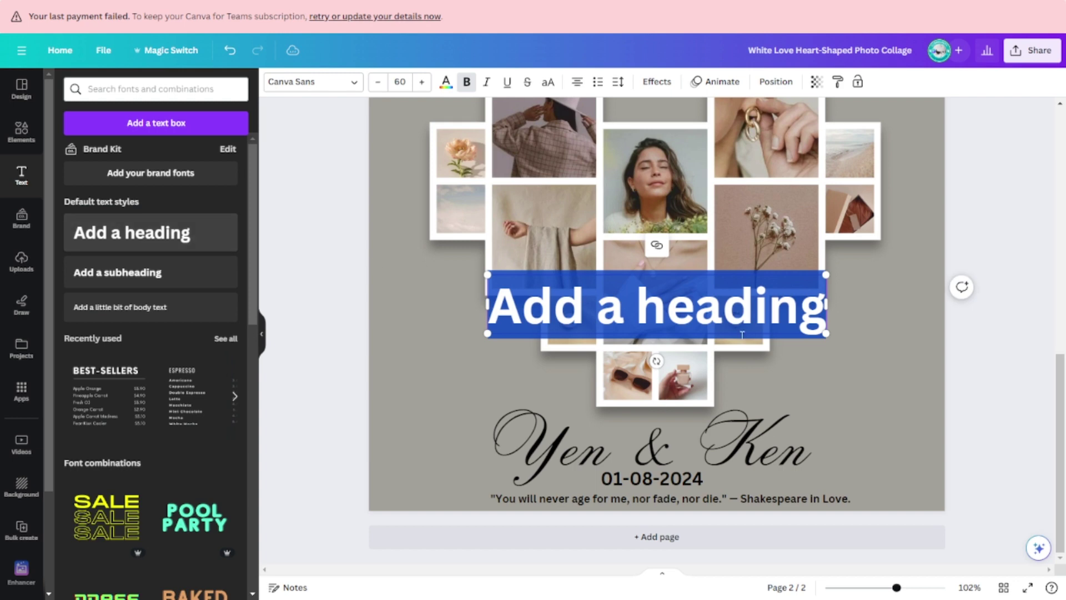
{"action": "left_click", "coordinate": [750, 328]}
{"action": "left_click_drag", "start_coordinate": [701, 310], "coordinate": [840, 378]}
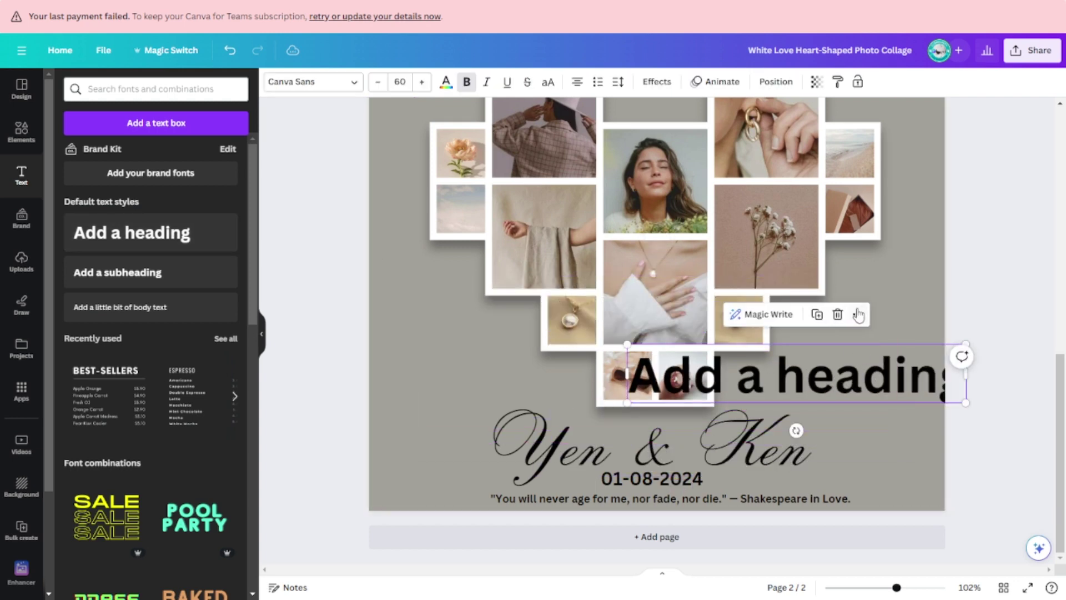
{"action": "left_click", "coordinate": [838, 314]}
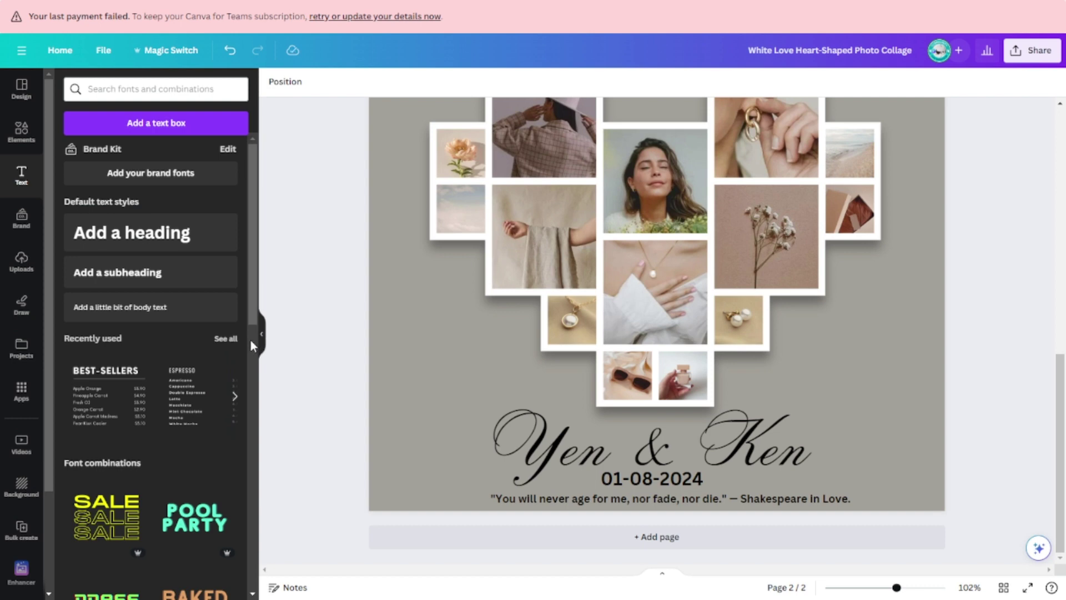
{"action": "left_click", "coordinate": [261, 340]}
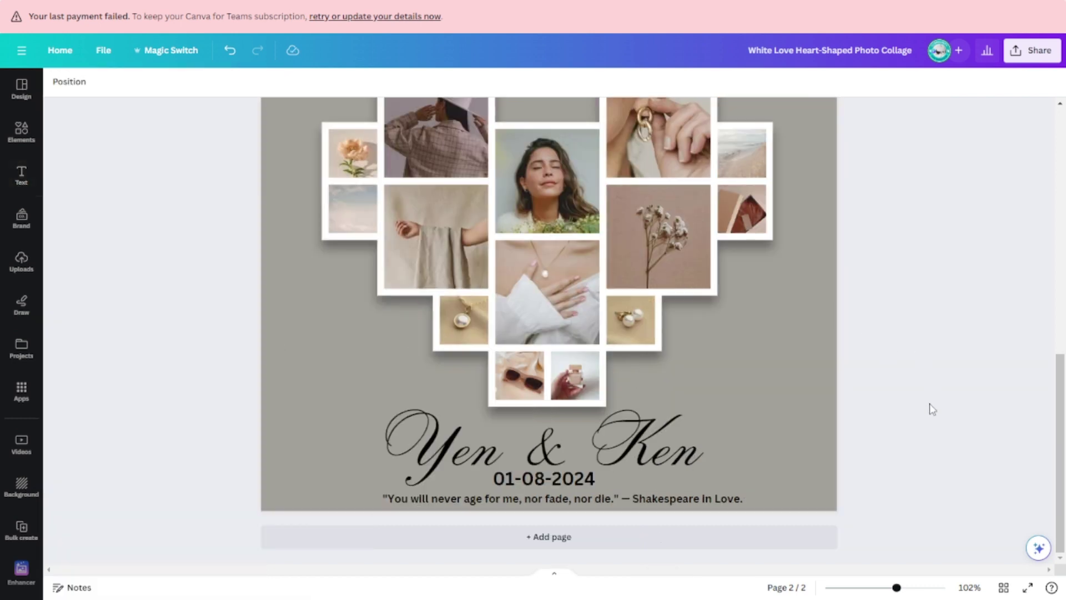
Look over both pages to compare the two heart collages and their text, leaving nothing selected.
{"action": "scroll", "coordinate": [930, 405], "scroll_direction": "up", "scroll_amount": 5}
{"action": "scroll", "coordinate": [929, 404], "scroll_direction": "up", "scroll_amount": 5}
{"action": "scroll", "coordinate": [929, 404], "scroll_direction": "up", "scroll_amount": 2}
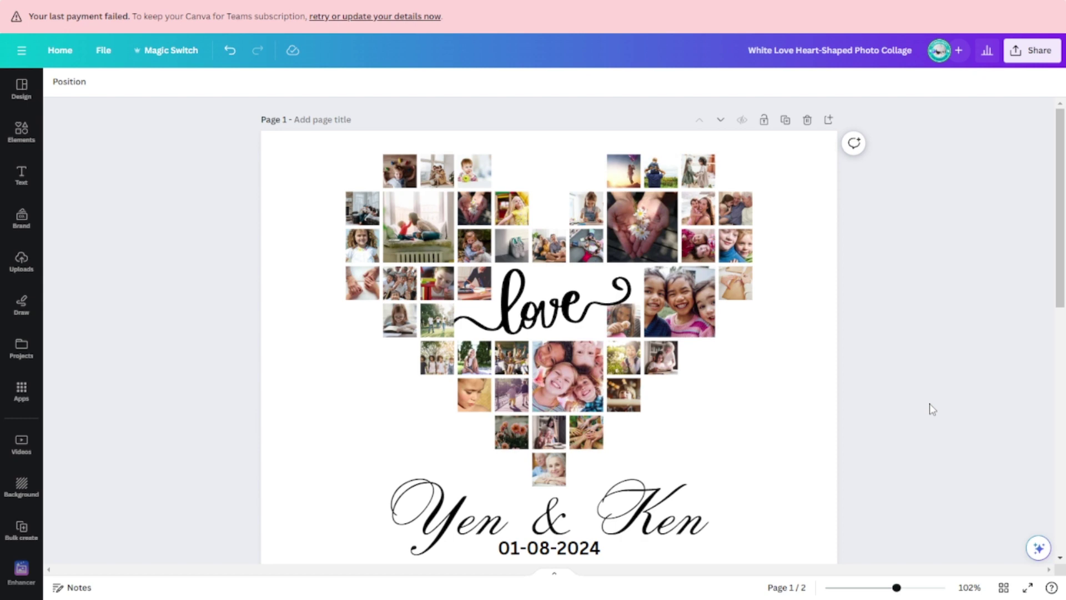
{"action": "scroll", "coordinate": [929, 405], "scroll_direction": "down", "scroll_amount": 10}
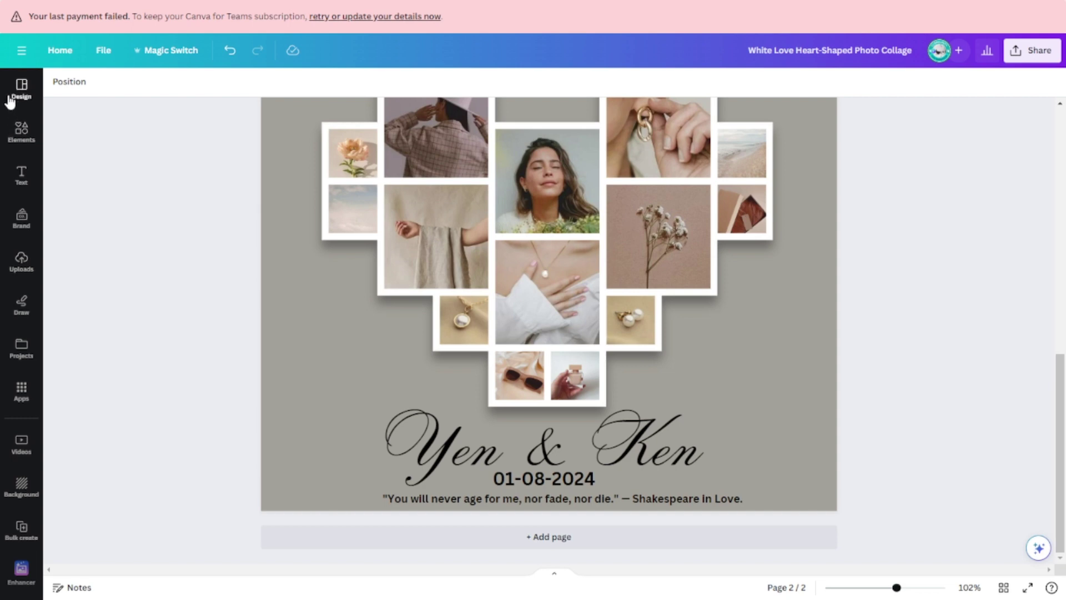
{"action": "left_click", "coordinate": [618, 298]}
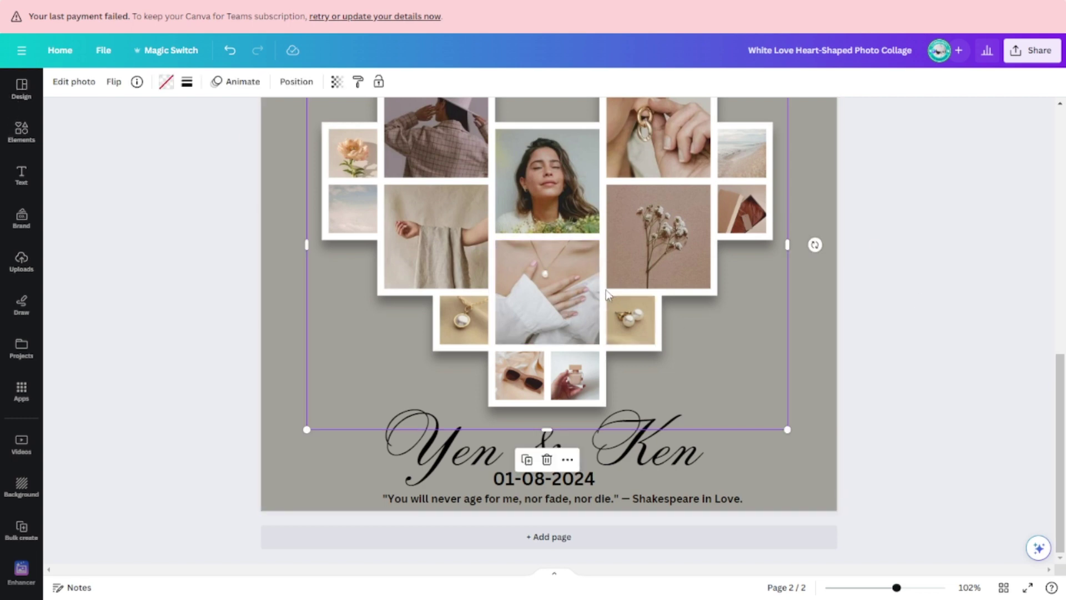
{"action": "scroll", "coordinate": [859, 375], "scroll_direction": "up", "scroll_amount": 5}
{"action": "scroll", "coordinate": [860, 376], "scroll_direction": "down", "scroll_amount": 1}
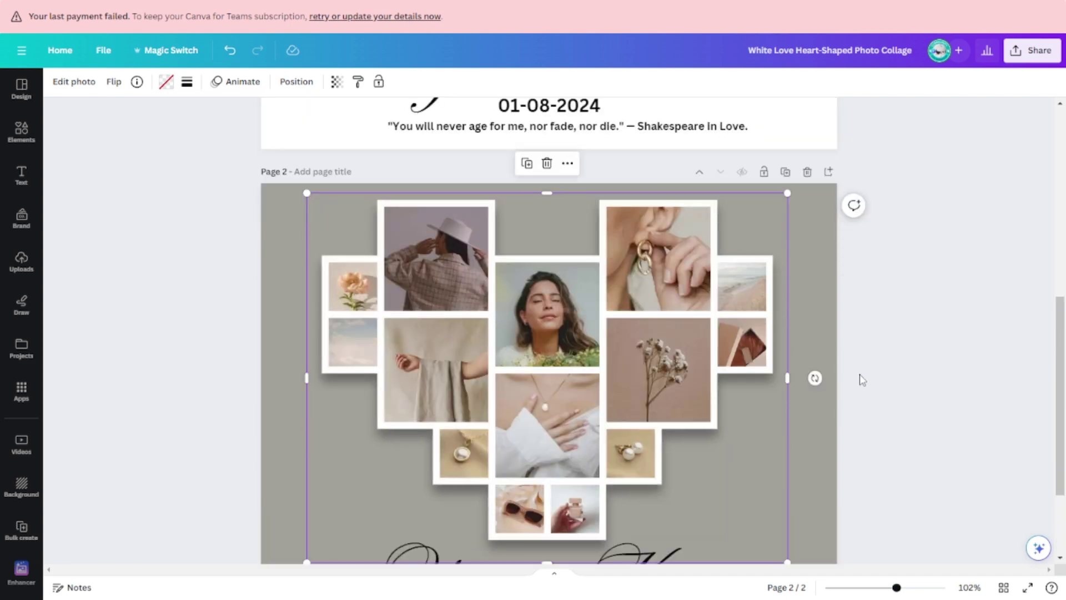
{"action": "scroll", "coordinate": [862, 380], "scroll_direction": "down", "scroll_amount": 4}
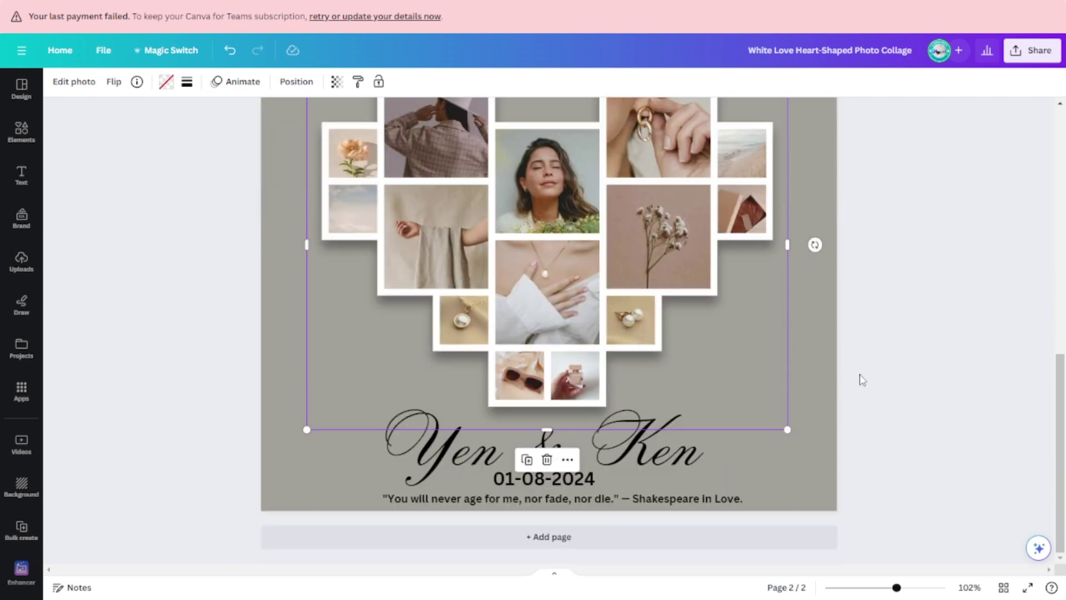
{"action": "left_click", "coordinate": [577, 545]}
{"action": "left_click", "coordinate": [807, 306]}
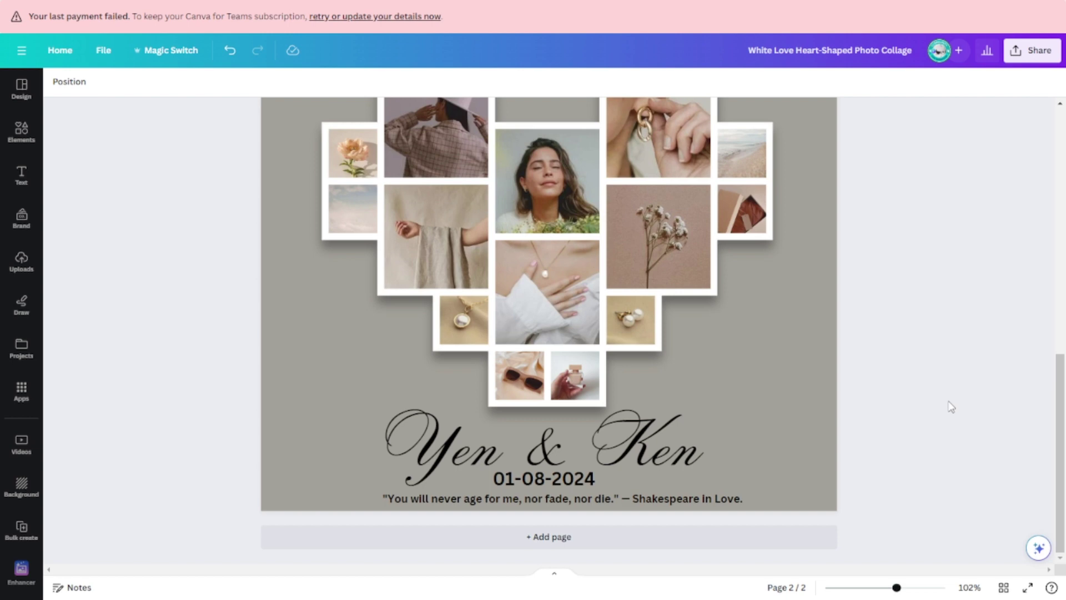
{"action": "scroll", "coordinate": [952, 407], "scroll_direction": "up", "scroll_amount": 10}
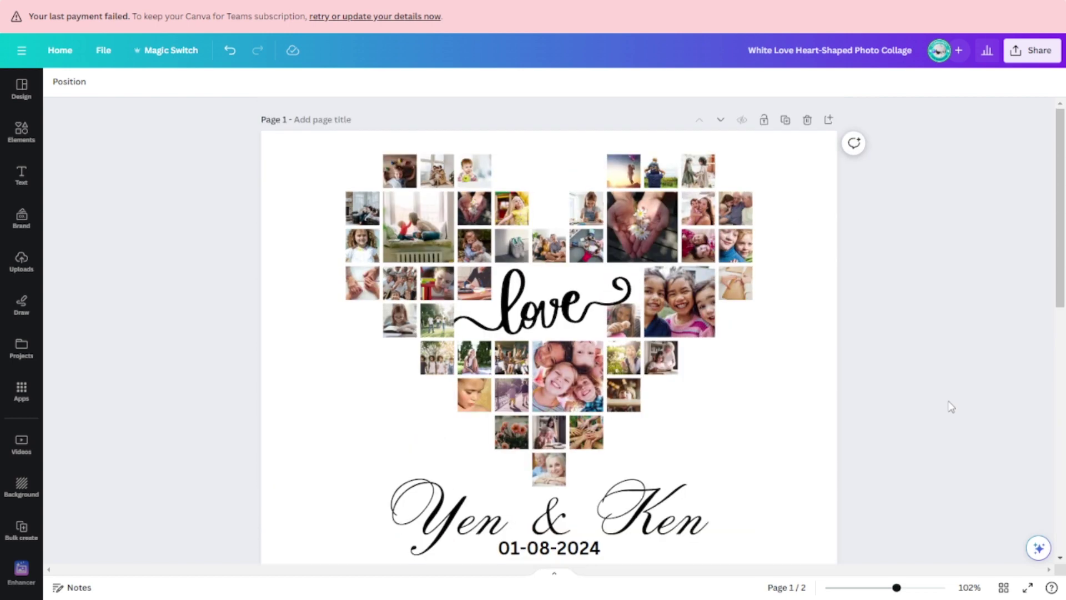